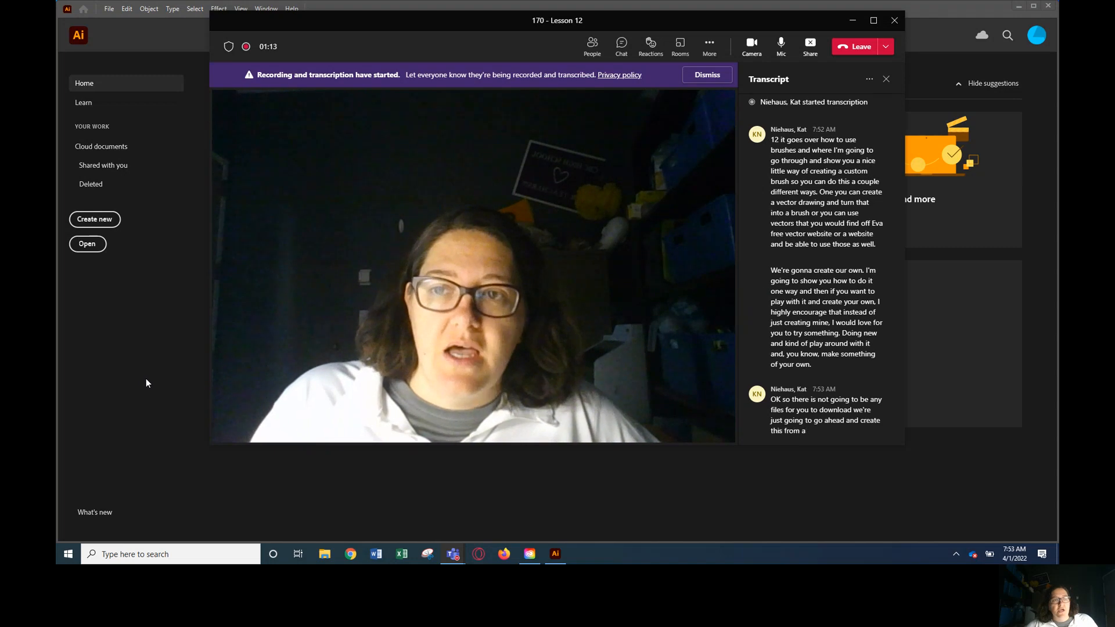
Switch to Illustrator and start a new document named Lesson 12
click(148, 316)
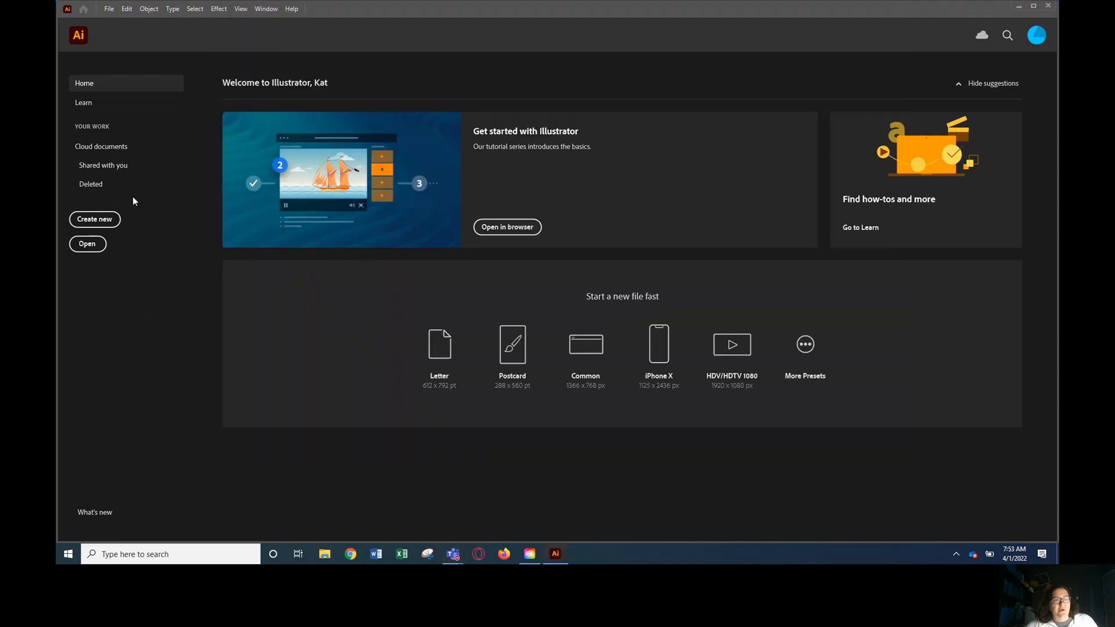
click(110, 223)
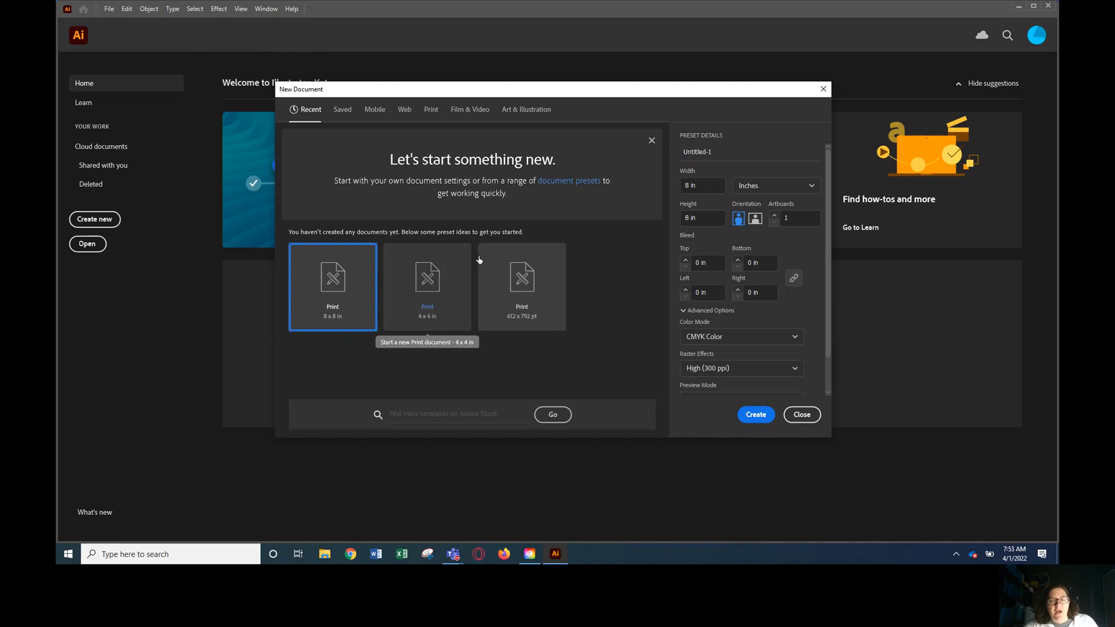
click(687, 156)
key(BackSpace)
key(BackSpace)
key(BackSpace)
key(BackSpace)
key(BackSpace)
key(BackSpace)
key(BackSpace)
key(BackSpace)
key(BackSpace)
text(Lesson 12)
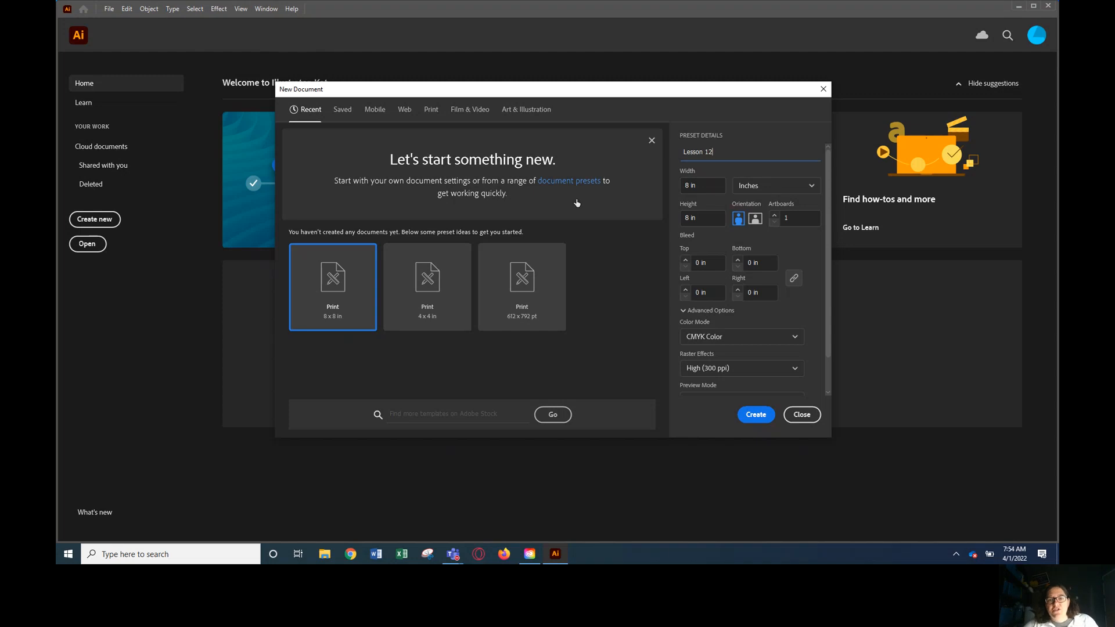
Set the new document's width and height to 4 in each and create it
click(713, 186)
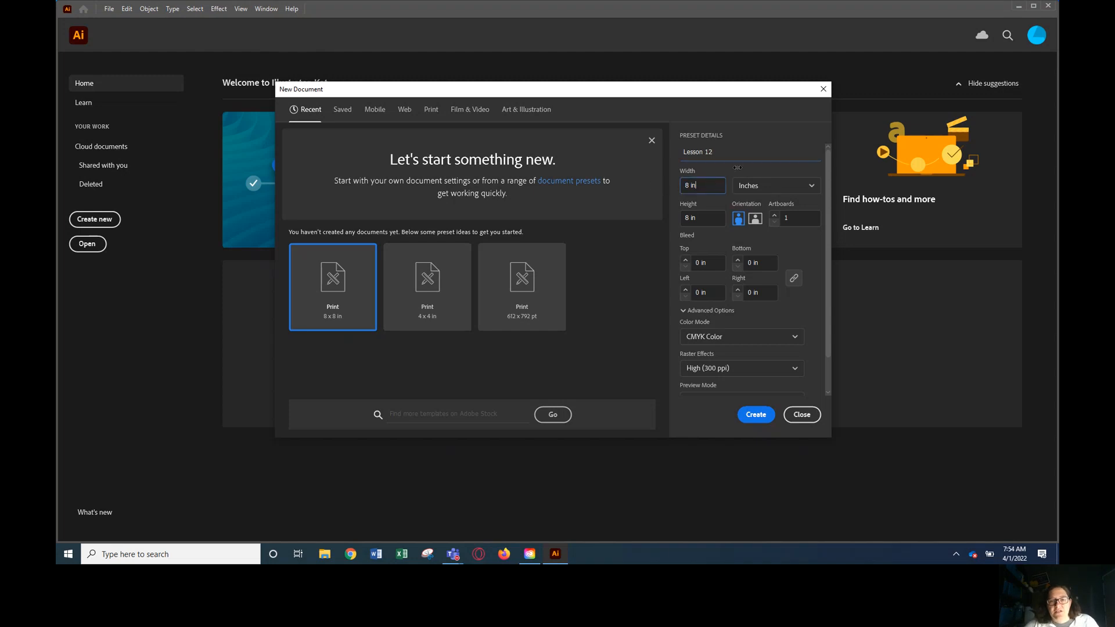
click(691, 186)
key(BackSpace)
key(BackSpace)
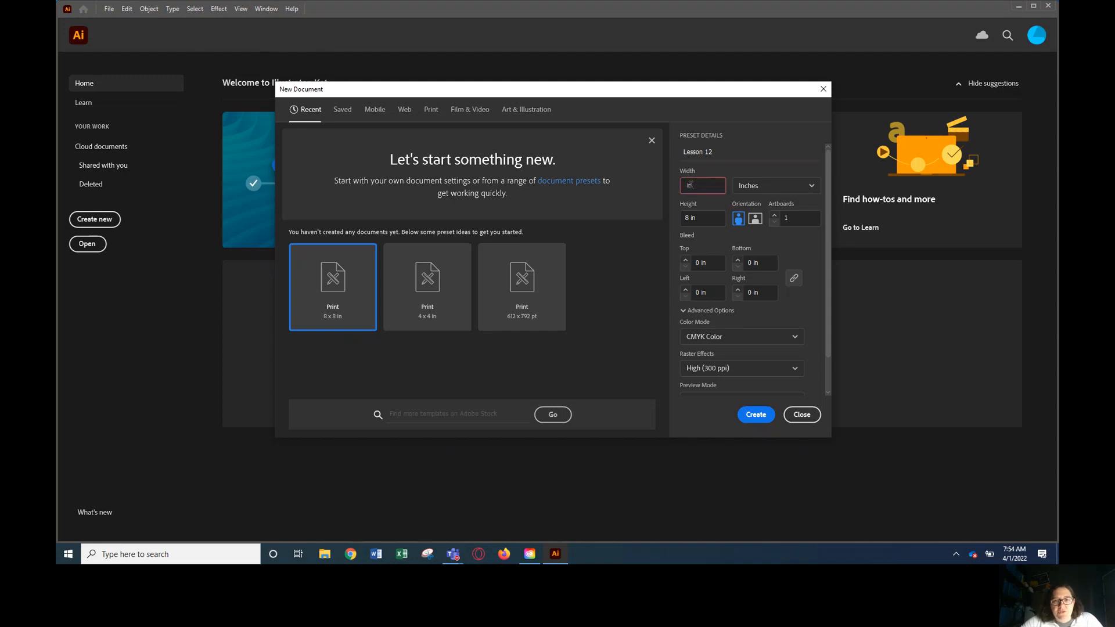
text(4)
key(Tab)
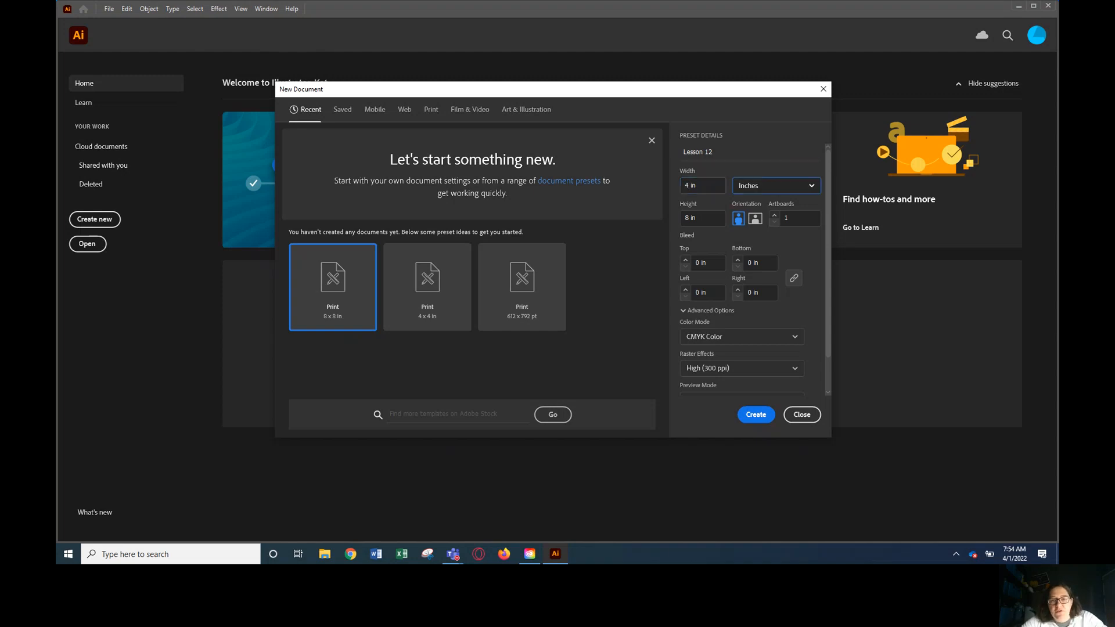
text(4)
key(Tab)
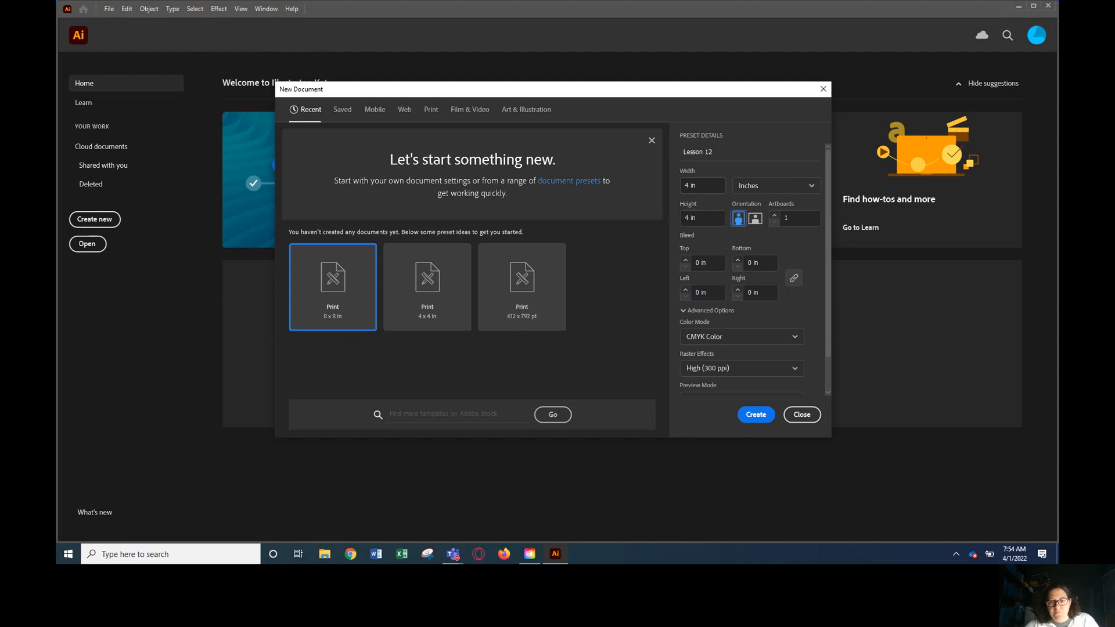
click(756, 415)
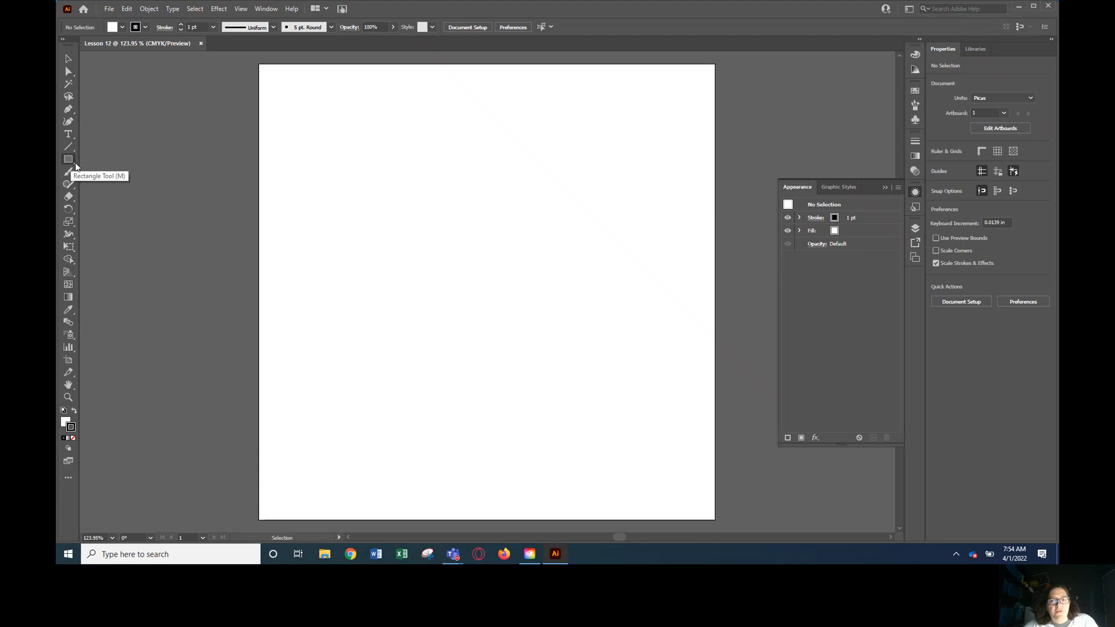
Draw a square about 0.44 in wide near the artboard's upper edge, with a golden-yellow fill and no stroke
click(69, 160)
drag(395, 91, 444, 143)
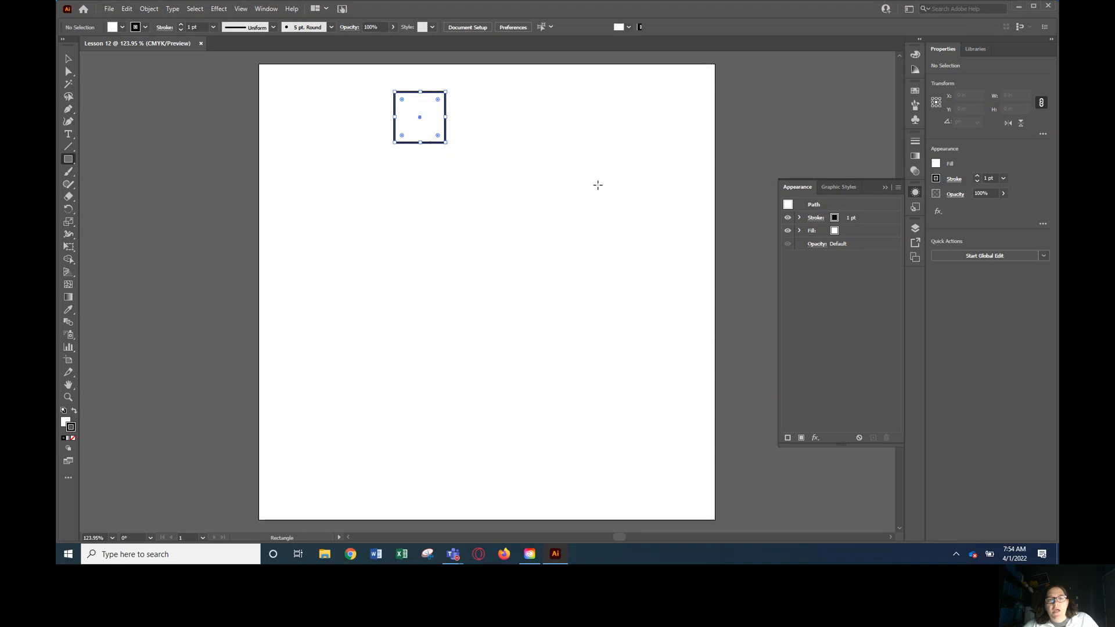
click(937, 165)
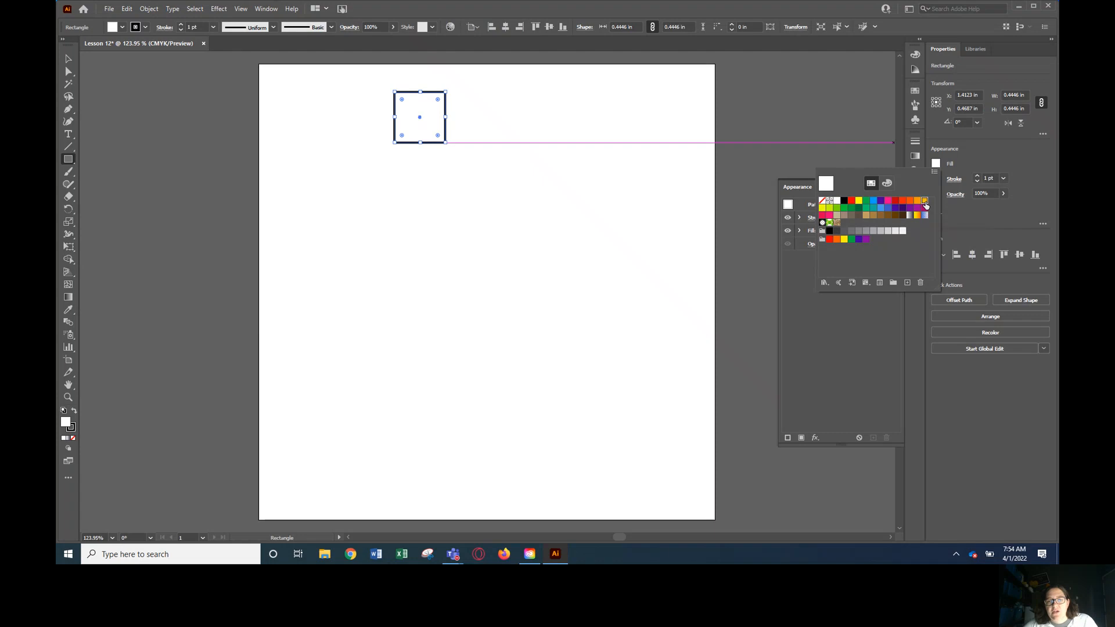
click(925, 201)
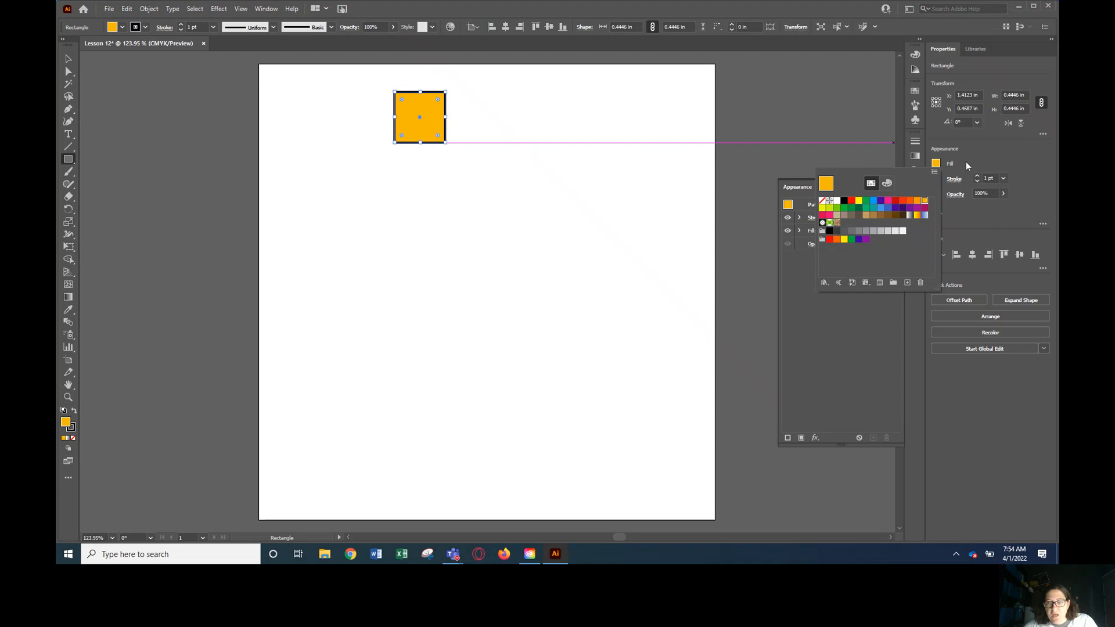
click(937, 179)
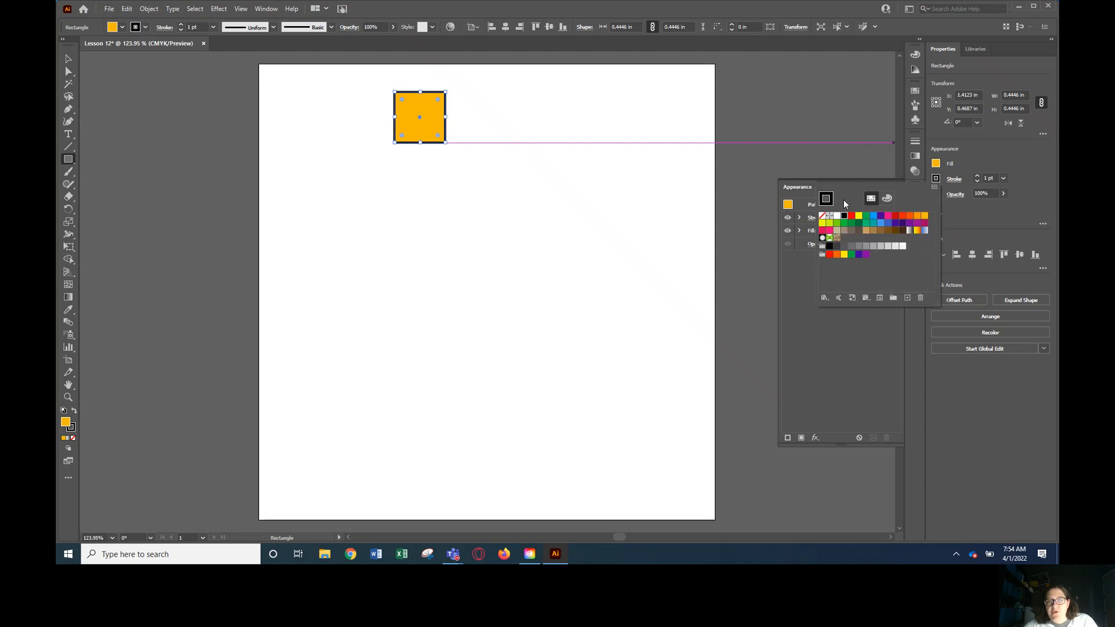
click(822, 216)
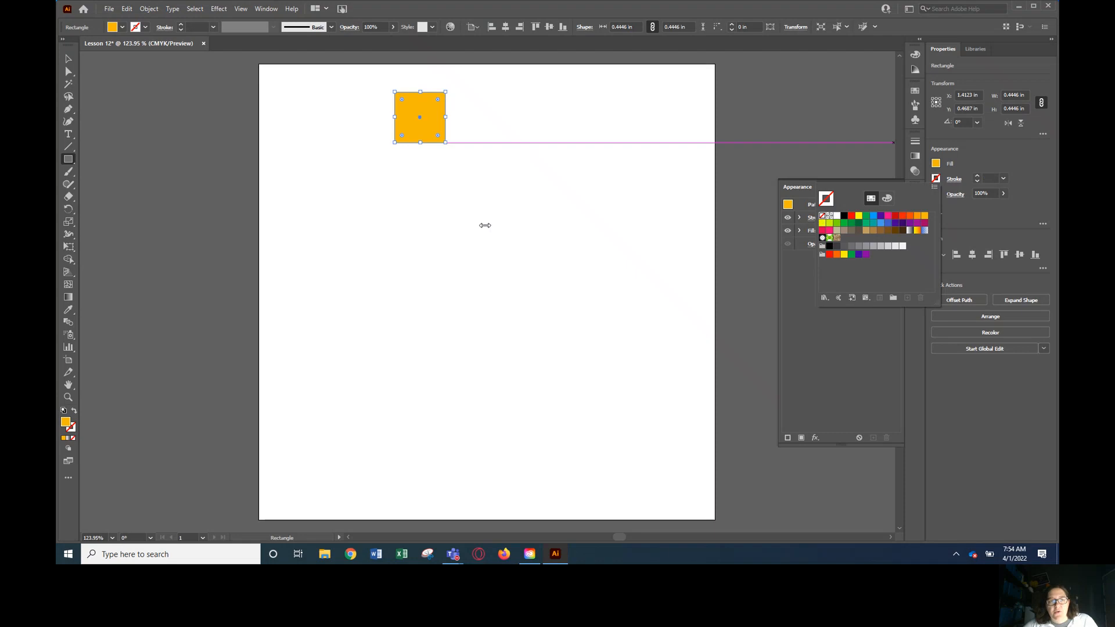
click(72, 60)
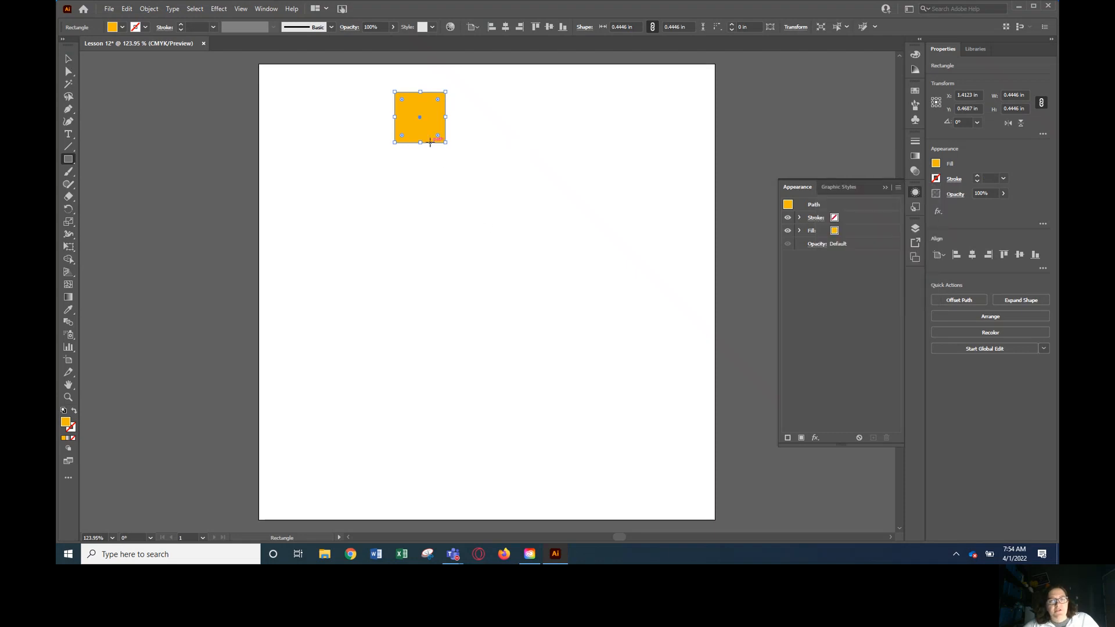
Copy the yellow square directly below itself and fill the copy with the orange swatch C=0 M=50 Y=100 K=0
click(70, 59)
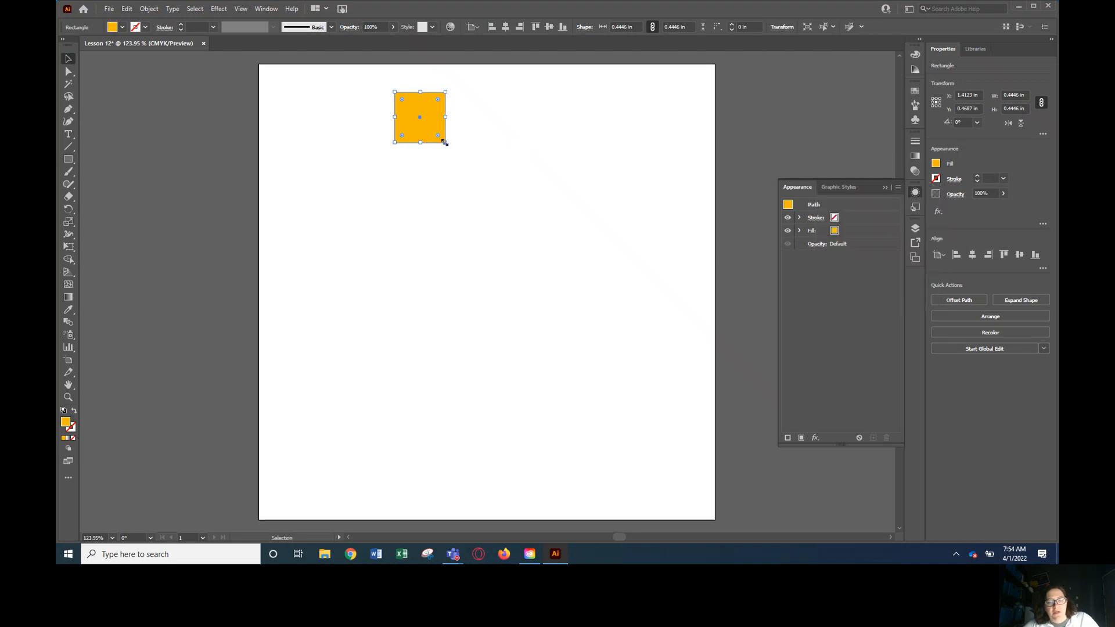
drag(434, 136, 428, 187)
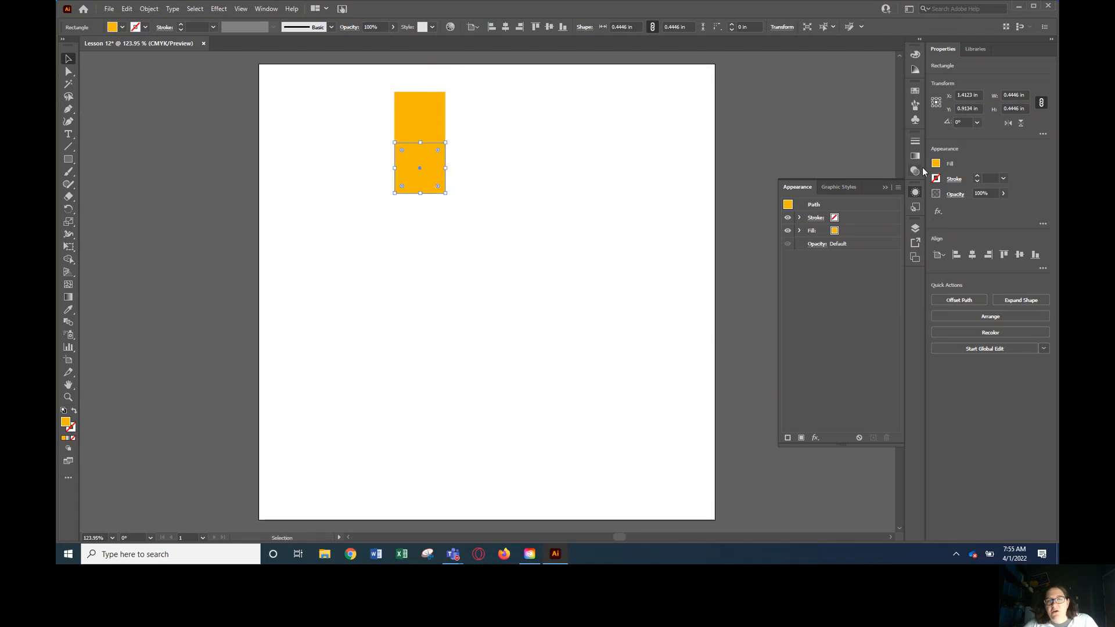
click(942, 167)
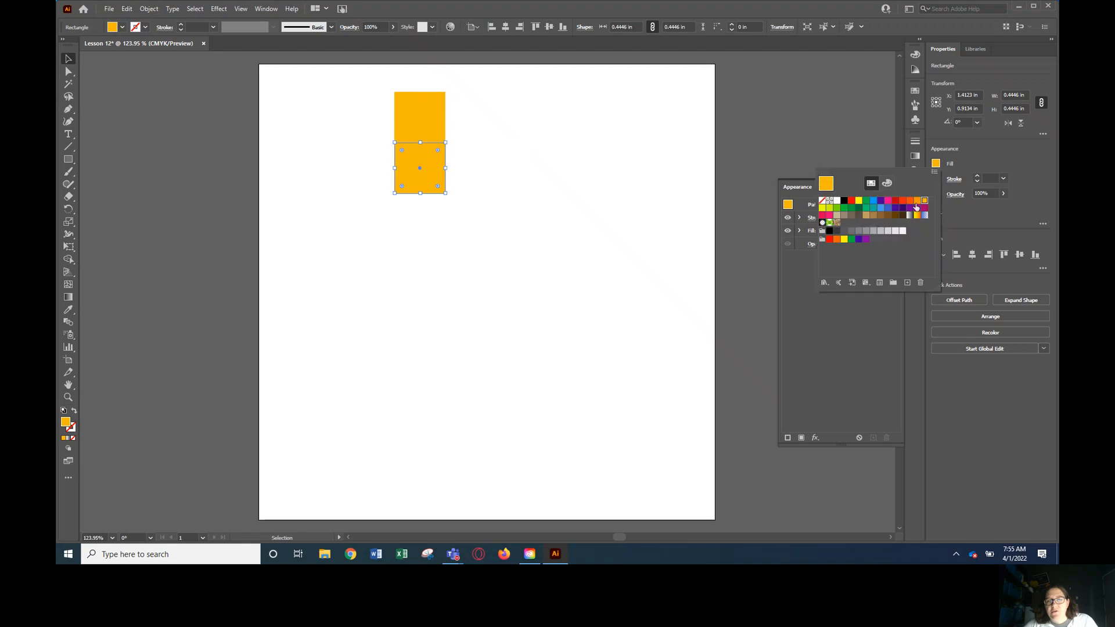
click(918, 202)
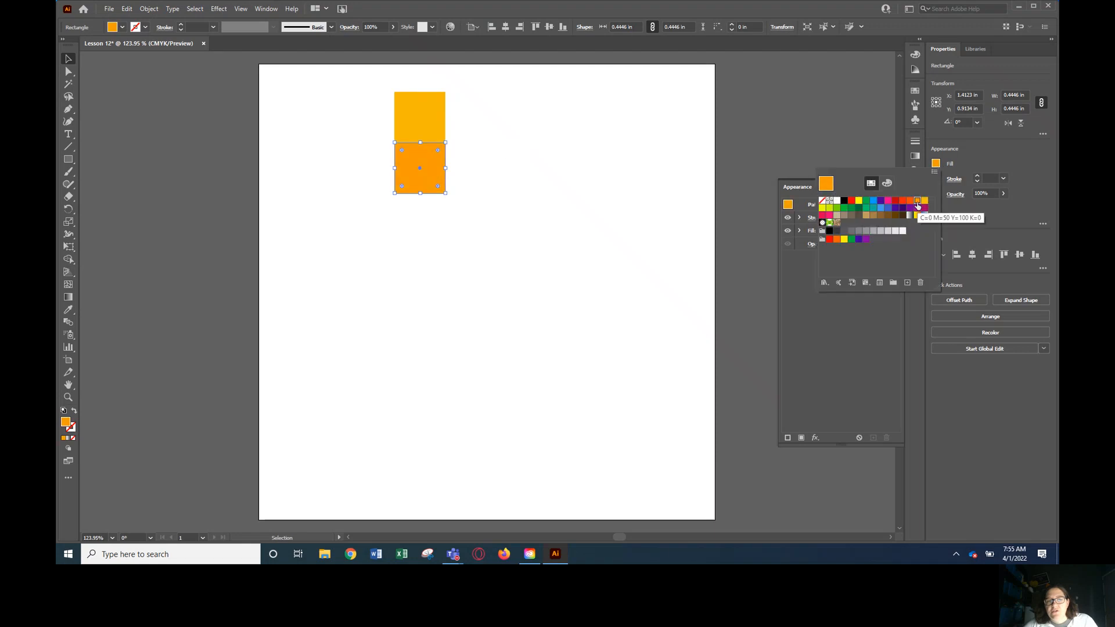
Copy the orange square directly below itself and fill the copy with the orange-red swatch C=0 M=80 Y=95 K=0
click(423, 192)
drag(423, 184, 425, 235)
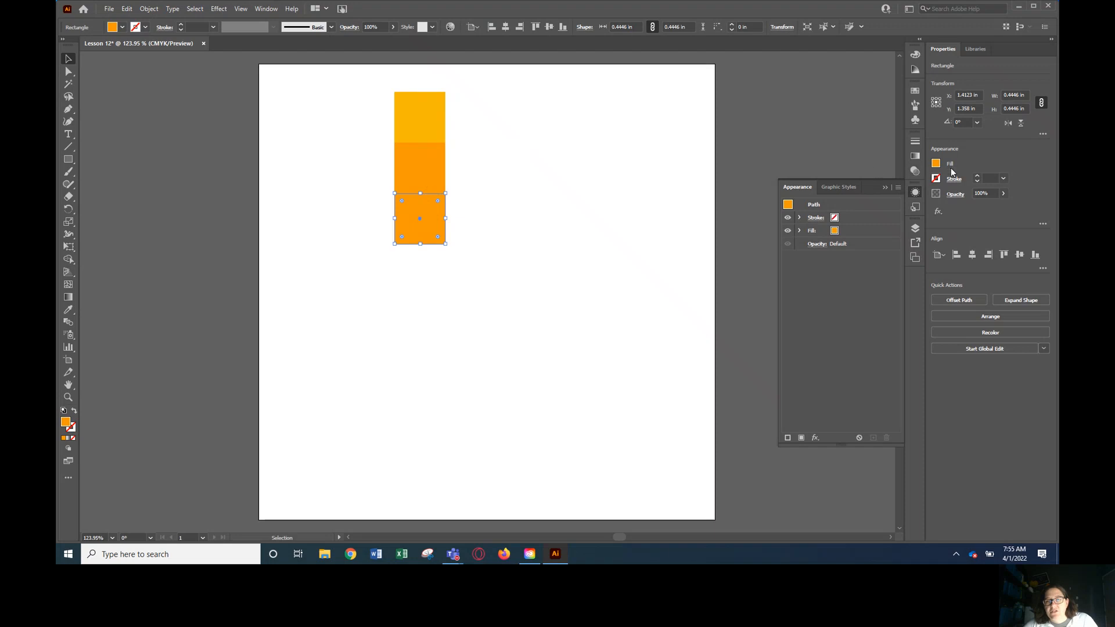
click(936, 164)
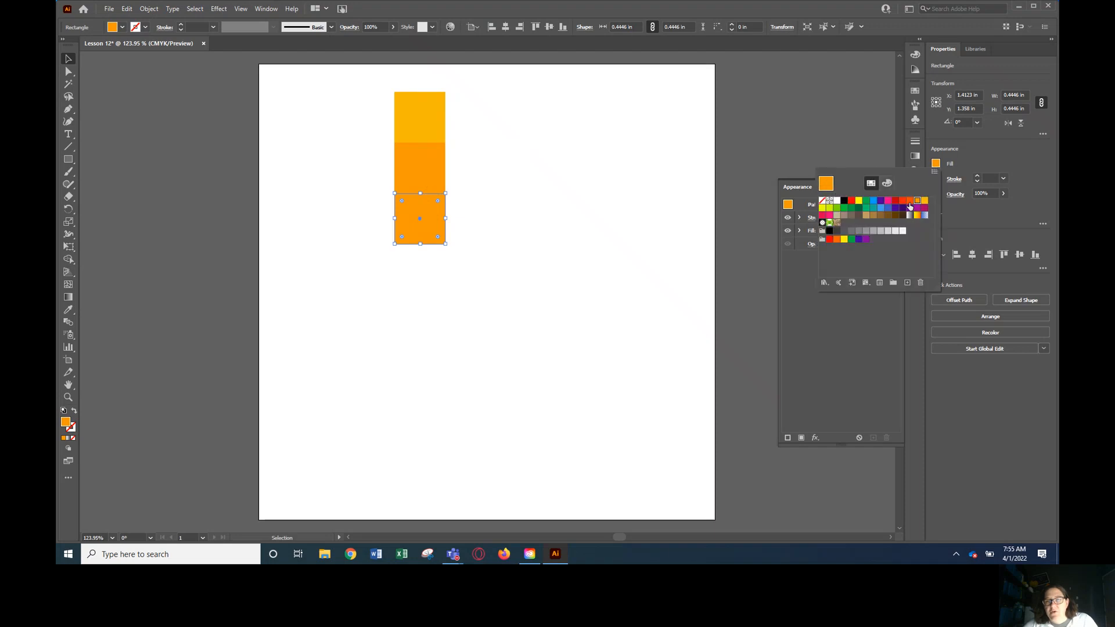
click(909, 201)
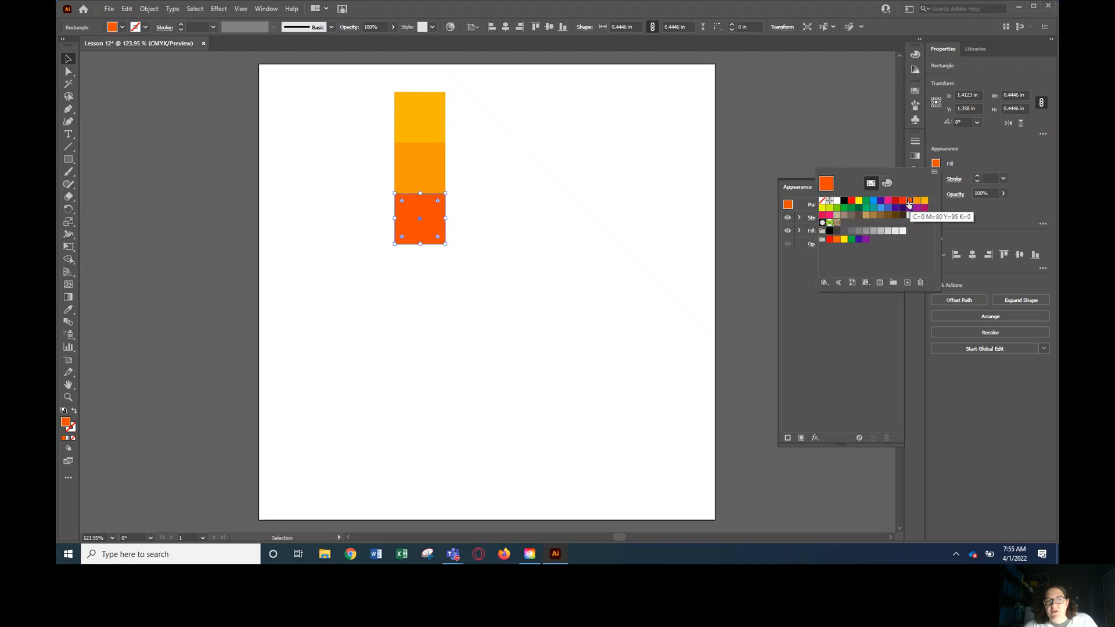
click(423, 236)
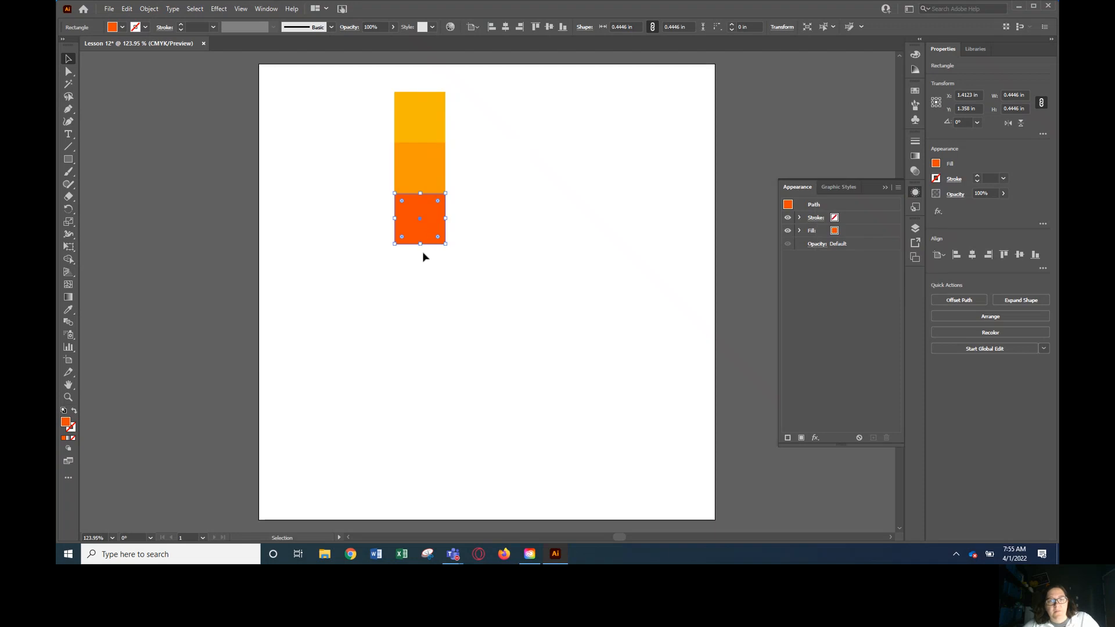
Copy the orange-red square directly below itself and fill the copy with the neighbouring red swatch
drag(425, 241, 423, 293)
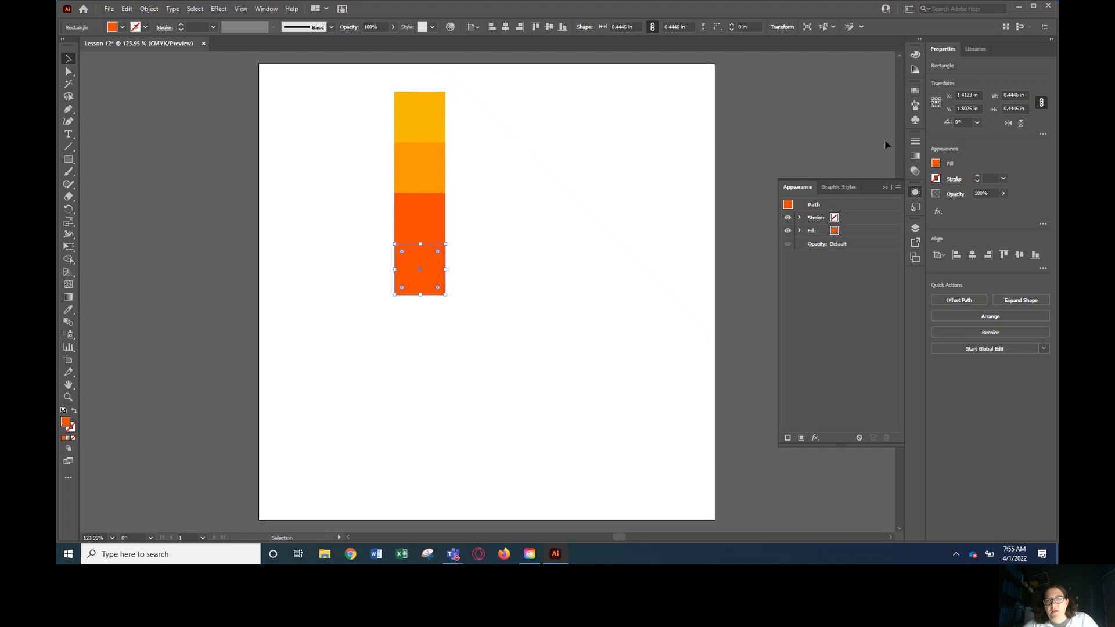
click(935, 164)
click(903, 200)
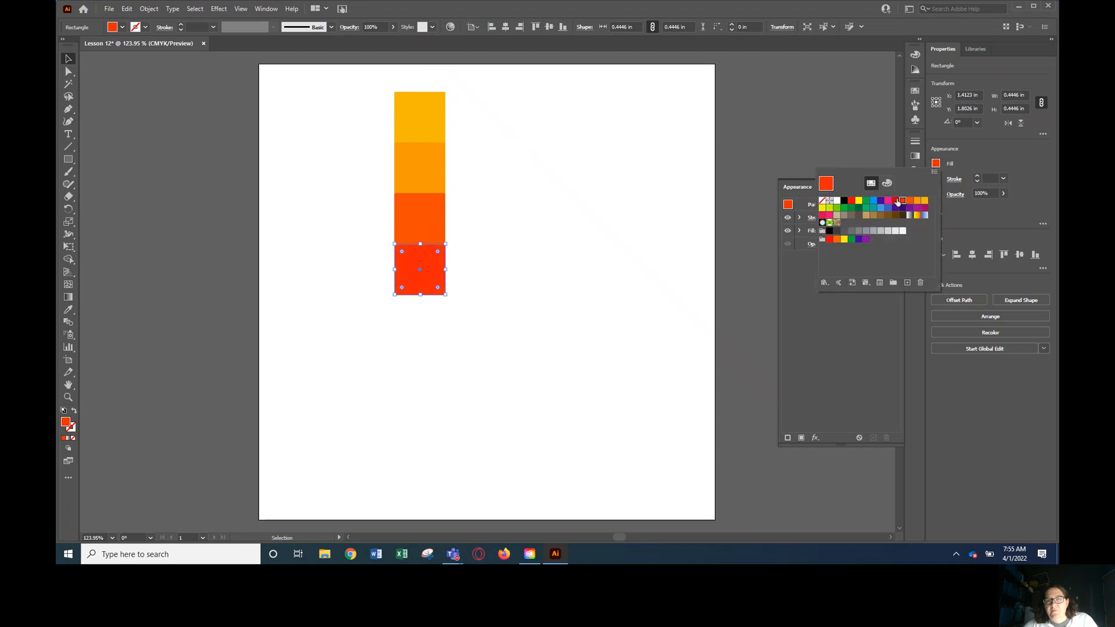
click(433, 227)
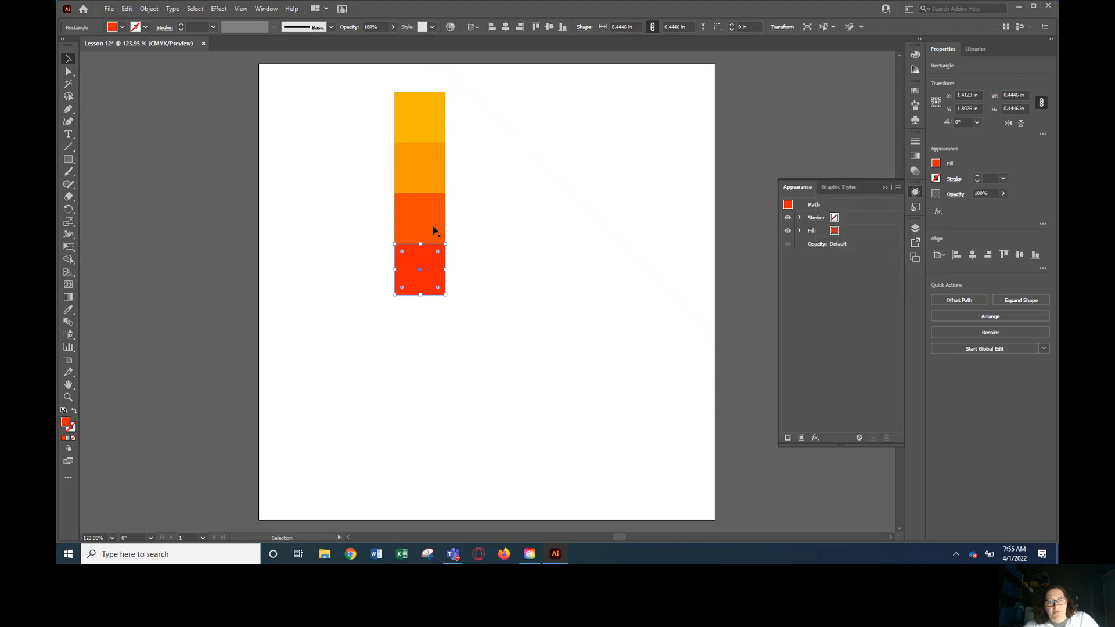
Copy the orange-red, orange and yellow squares below the red one, stacking them in that order to mirror the upper half
click(433, 228)
drag(433, 229, 433, 334)
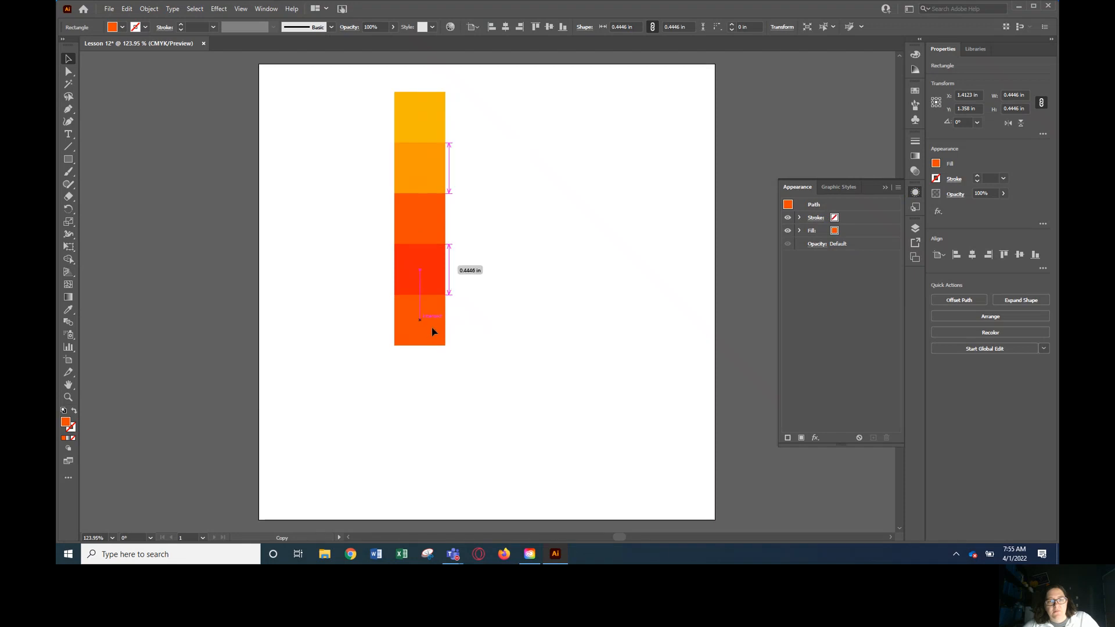
click(430, 169)
drag(430, 171, 434, 378)
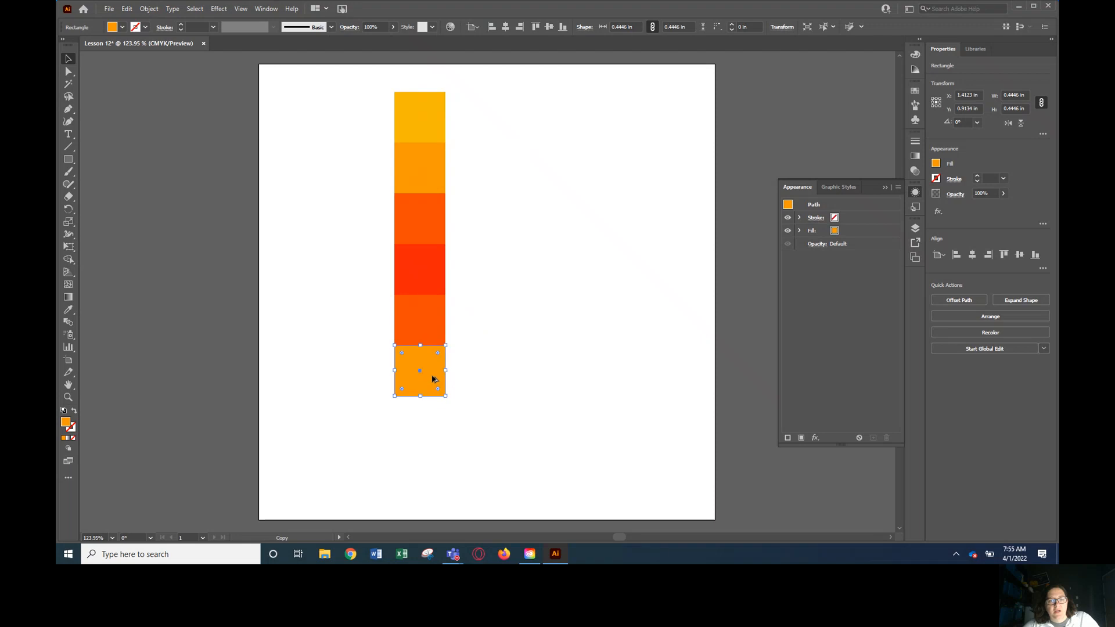
drag(434, 130, 436, 434)
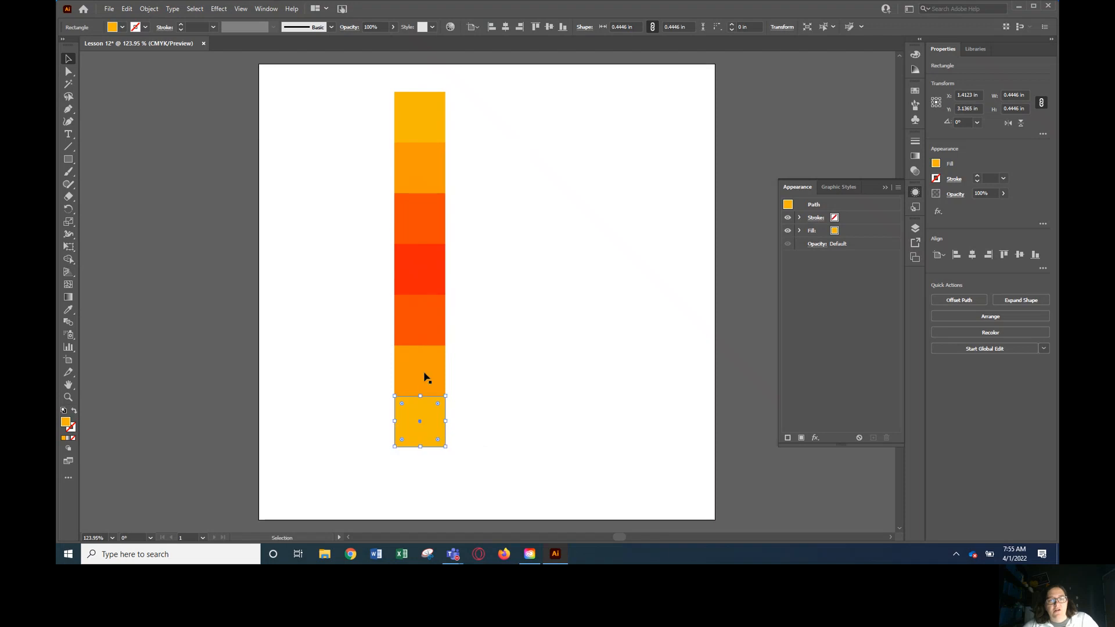
Align all seven squares on their horizontal centres and scale the stack down proportionally to about 0.08 by 0.55 in
drag(380, 77, 473, 468)
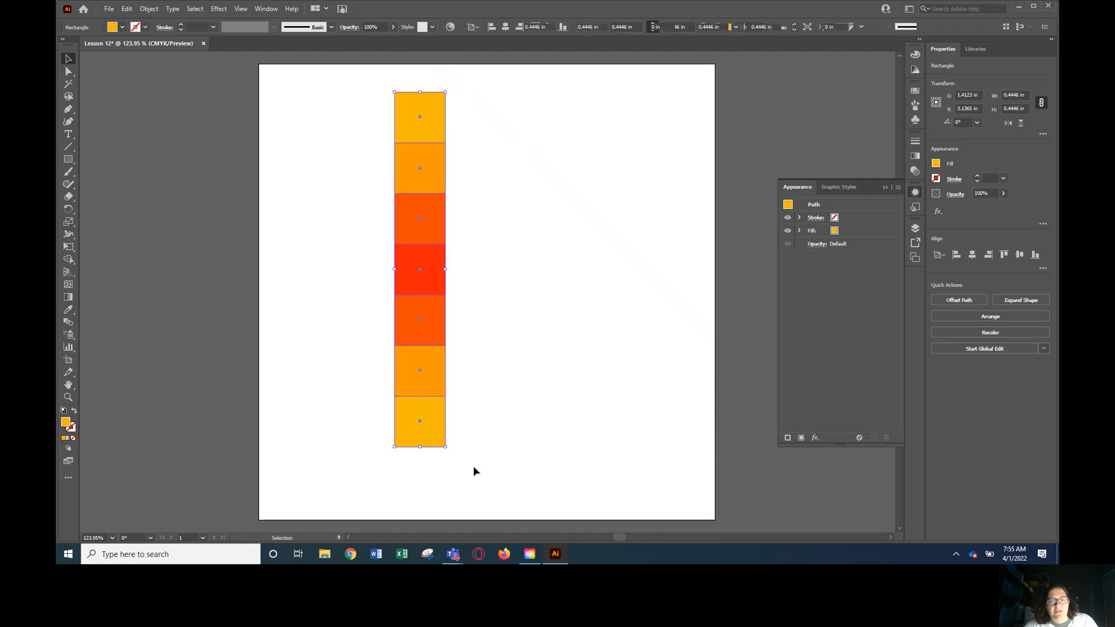
click(973, 259)
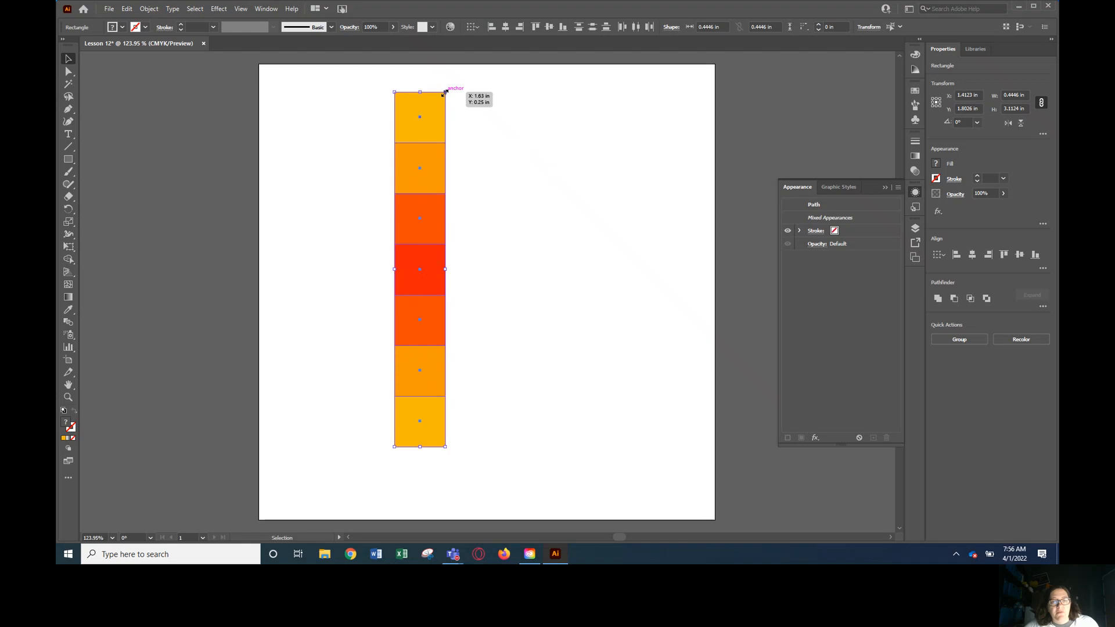
drag(445, 92, 404, 221)
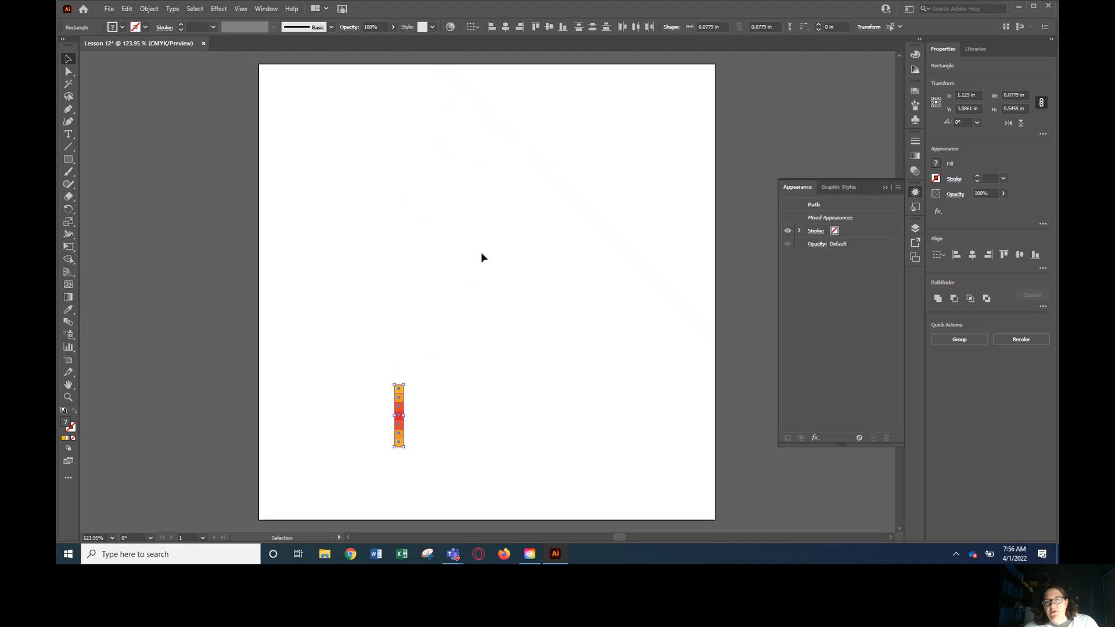
Move the small stack of squares close to the artboard's upper-left corner
click(70, 59)
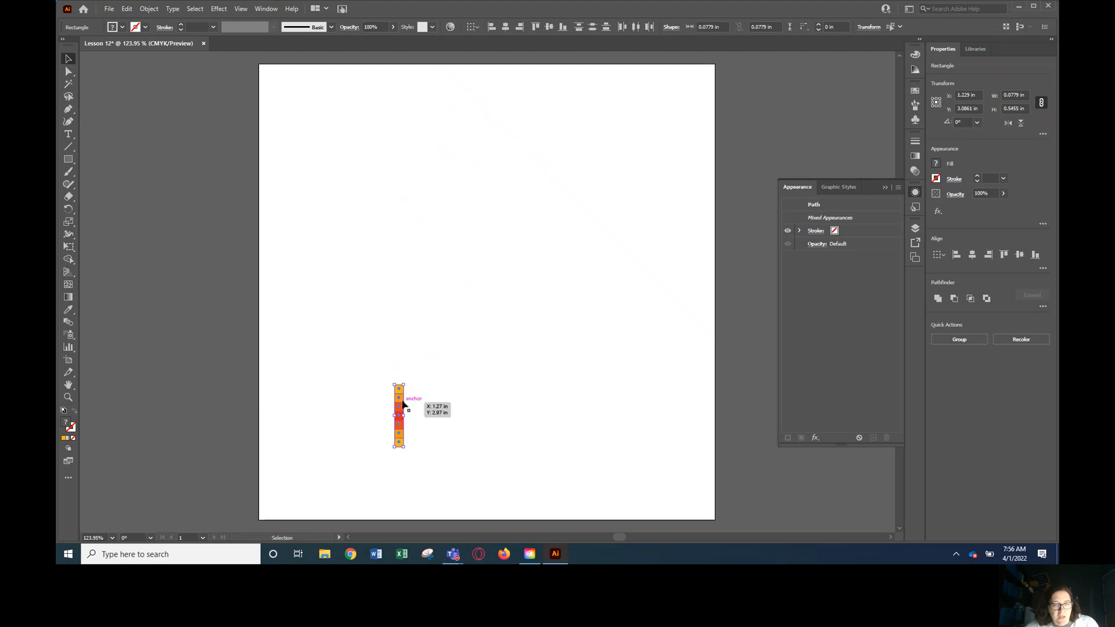
drag(402, 400, 311, 111)
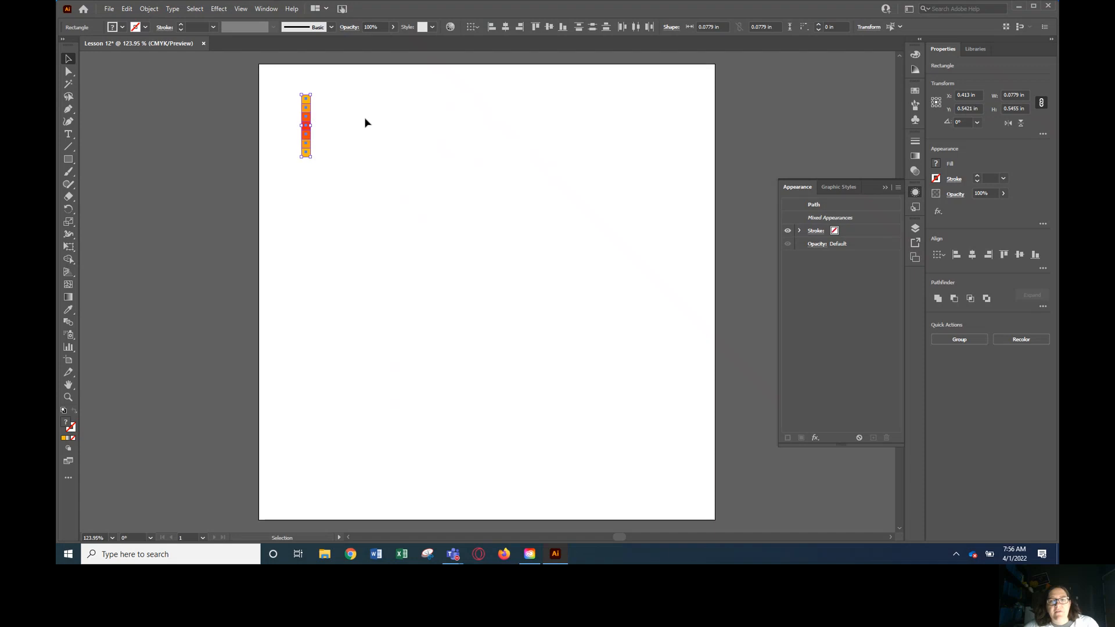
Add the selected stack of squares to the document's brushes as a new Art Brush
click(915, 106)
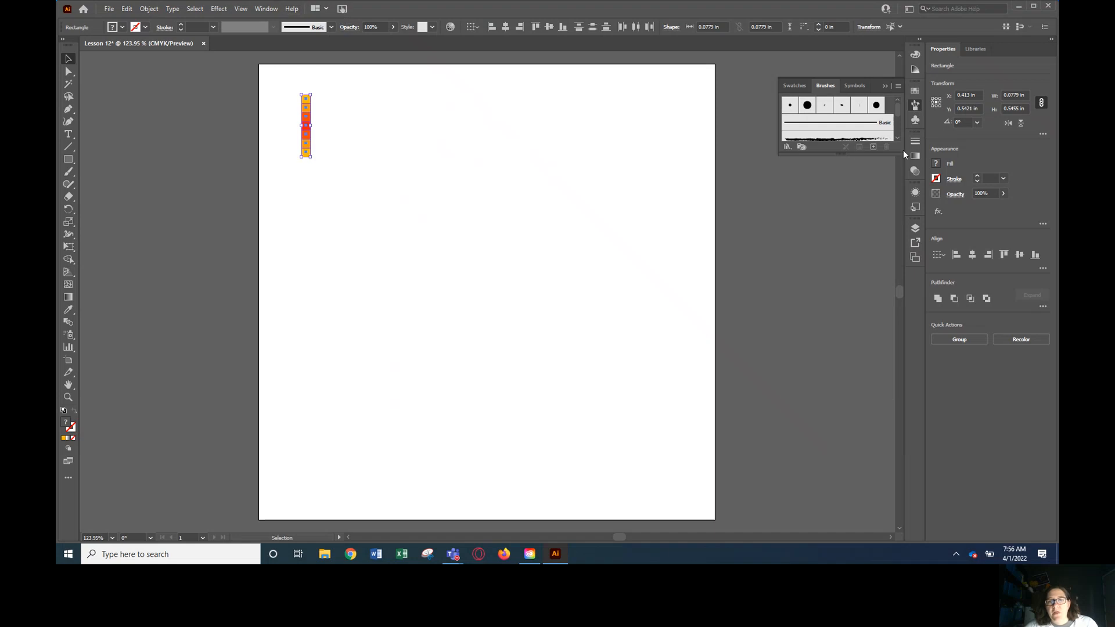
drag(863, 155, 863, 343)
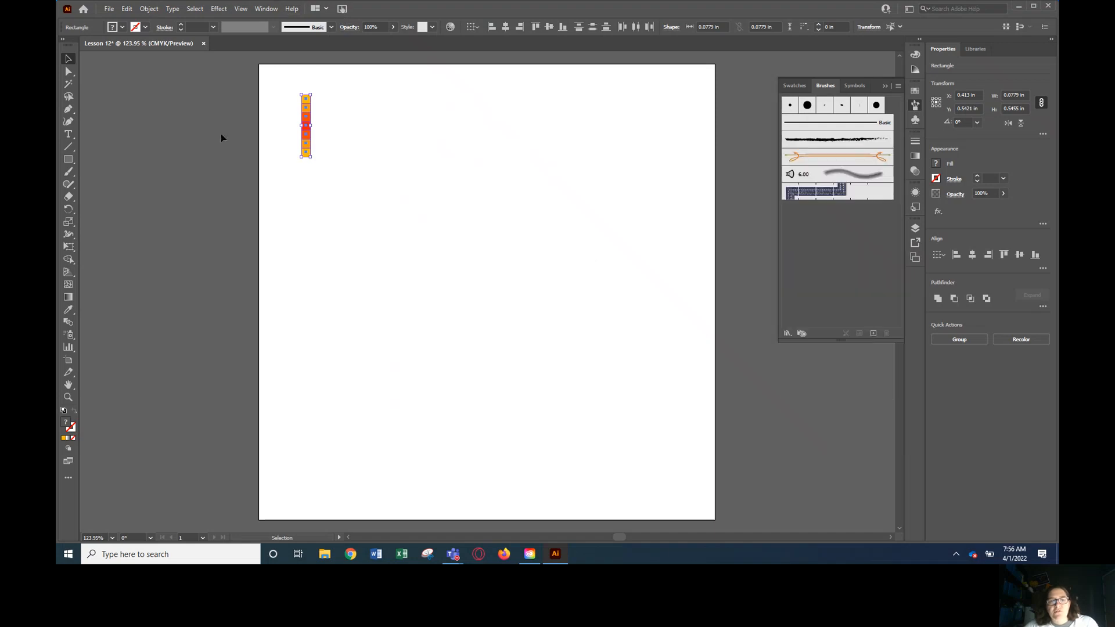
mouse_move(308, 114)
mouse_down()
mouse_move(856, 262)
mouse_move(857, 251)
mouse_up()
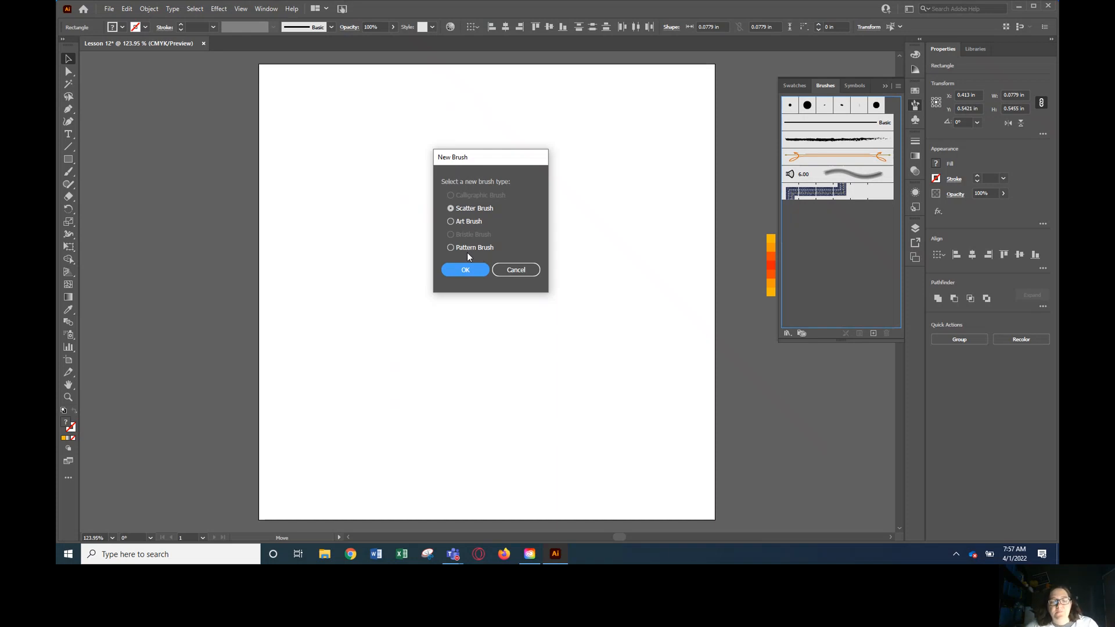
click(461, 221)
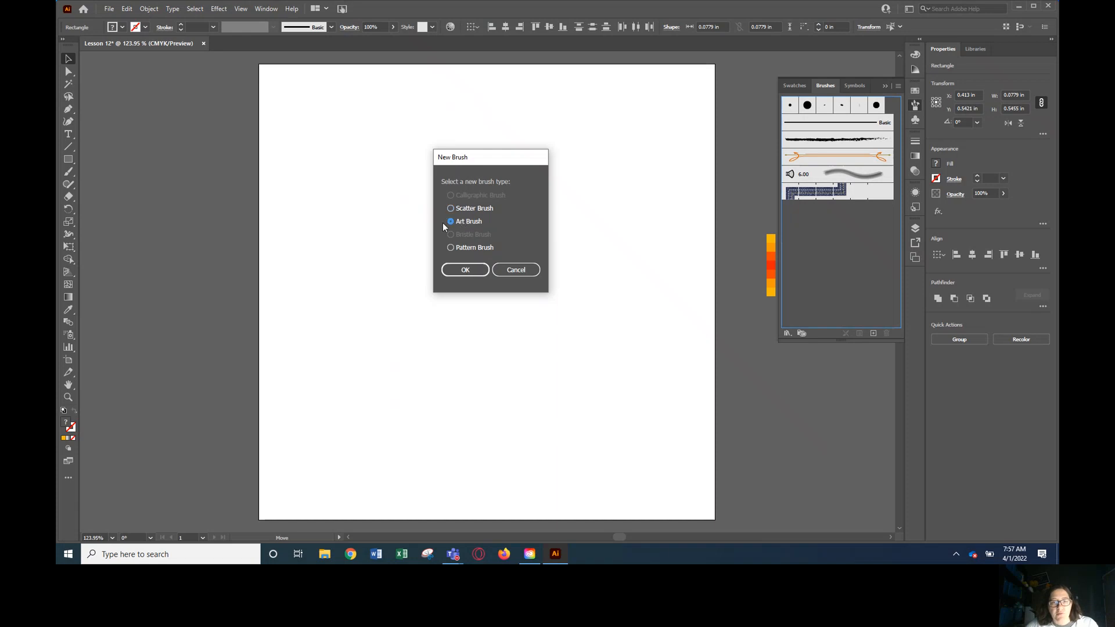
click(469, 270)
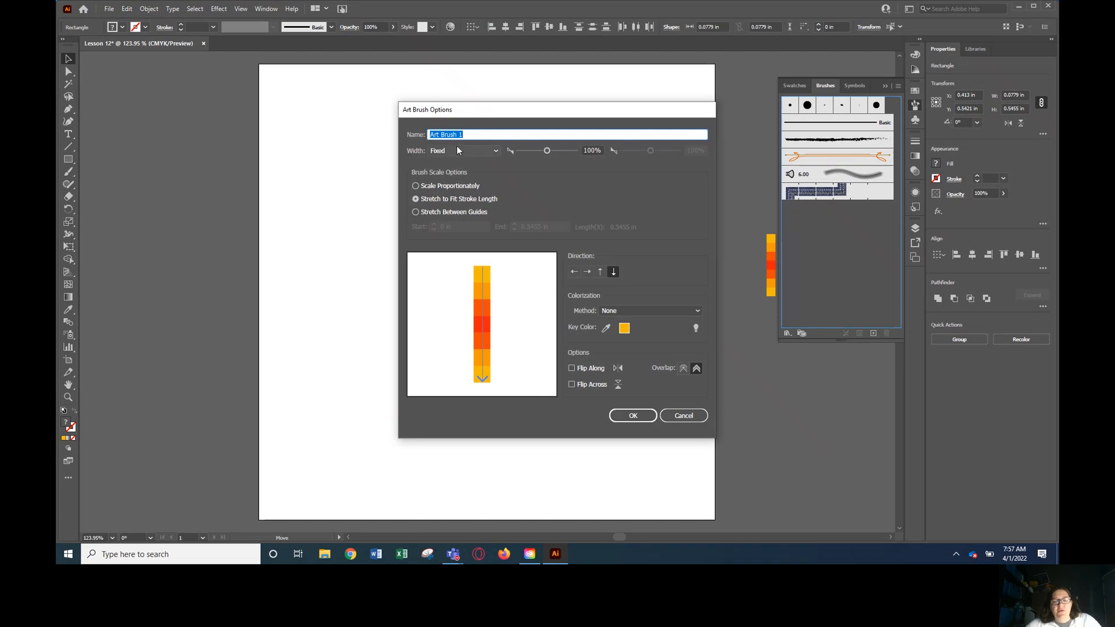
Name the art brush Orange Squared and set its direction to stroke from left to right
text(Orange Squared)
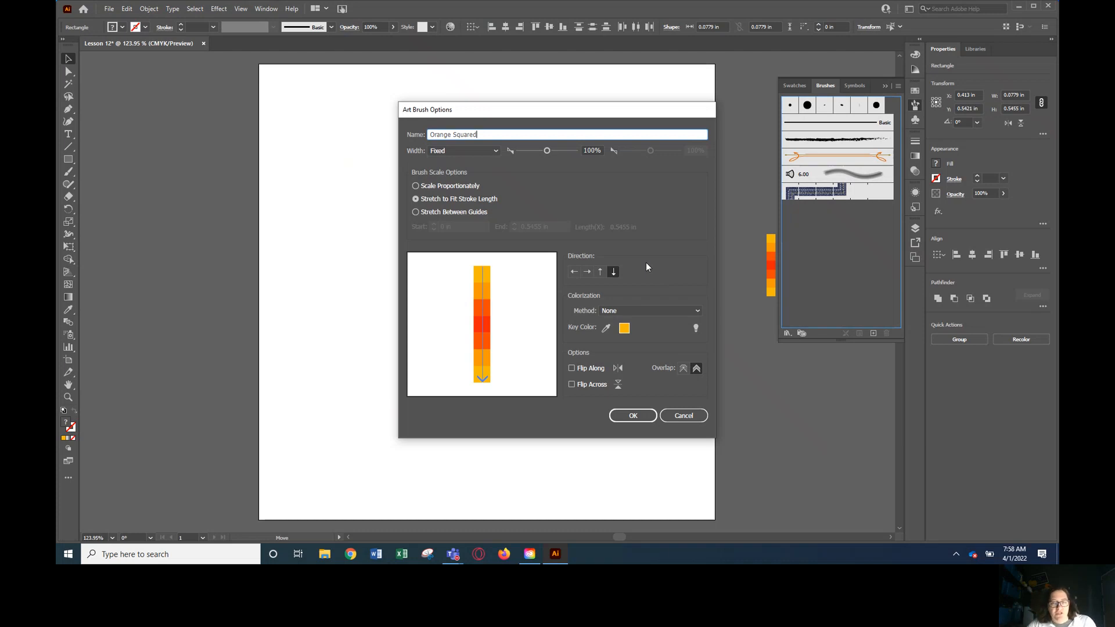
click(574, 272)
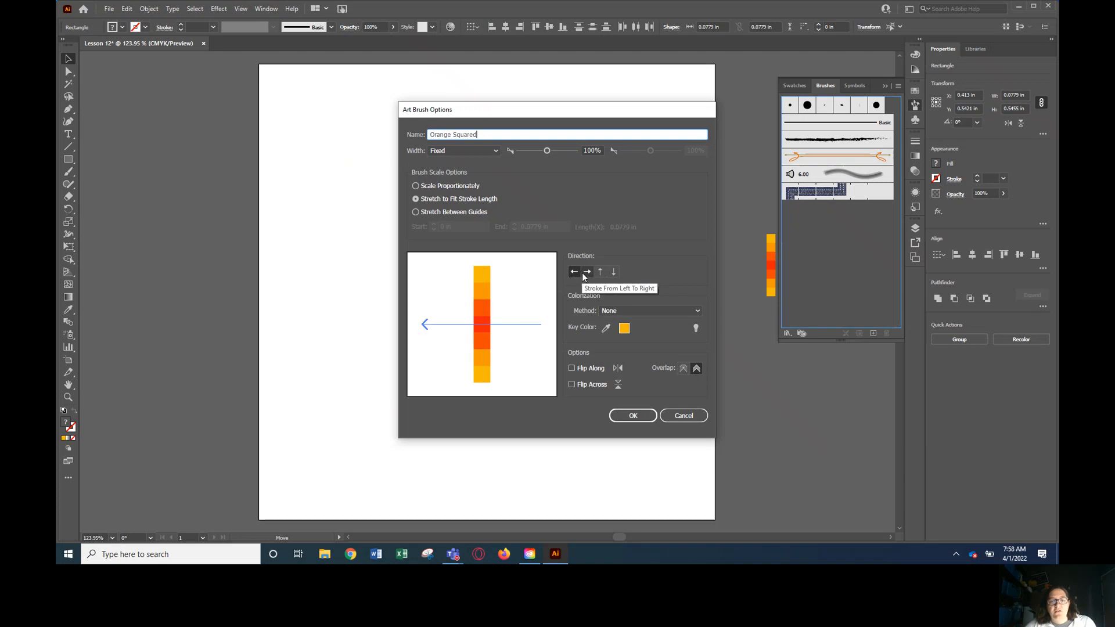
click(586, 273)
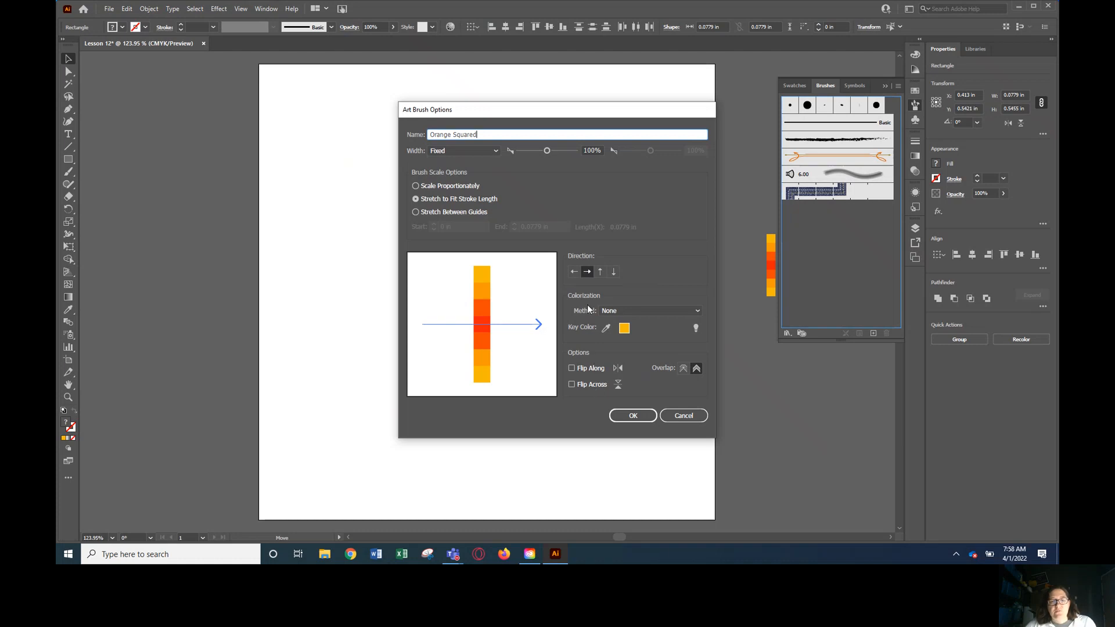
click(640, 416)
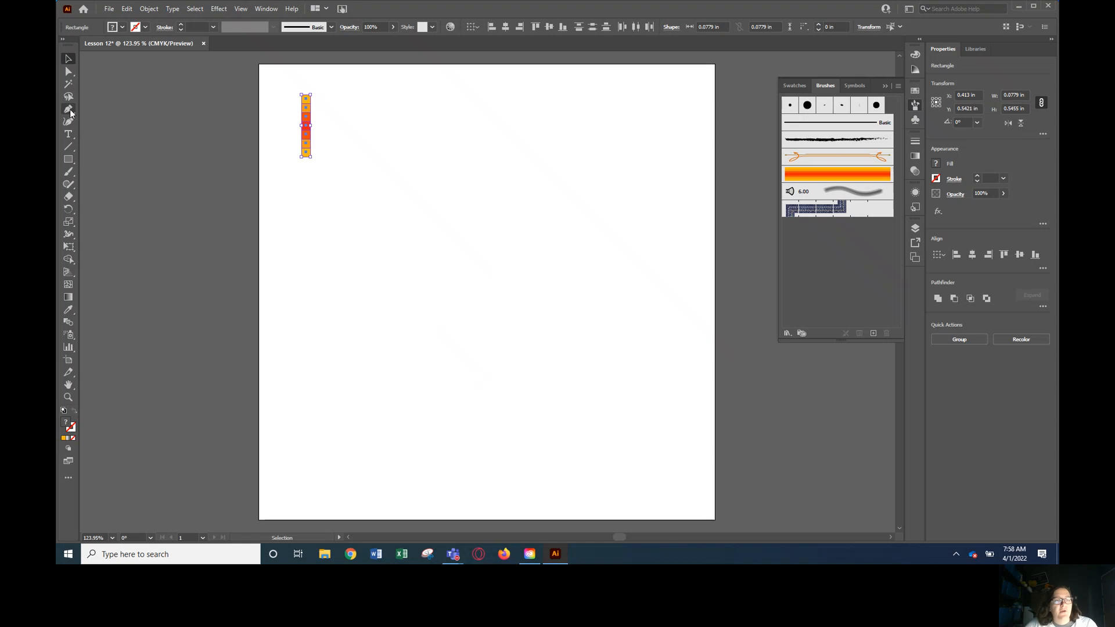
Deselect the squares and paint a large winding stroke across the artboard with the new orange brush using the Paintbrush tool
click(69, 174)
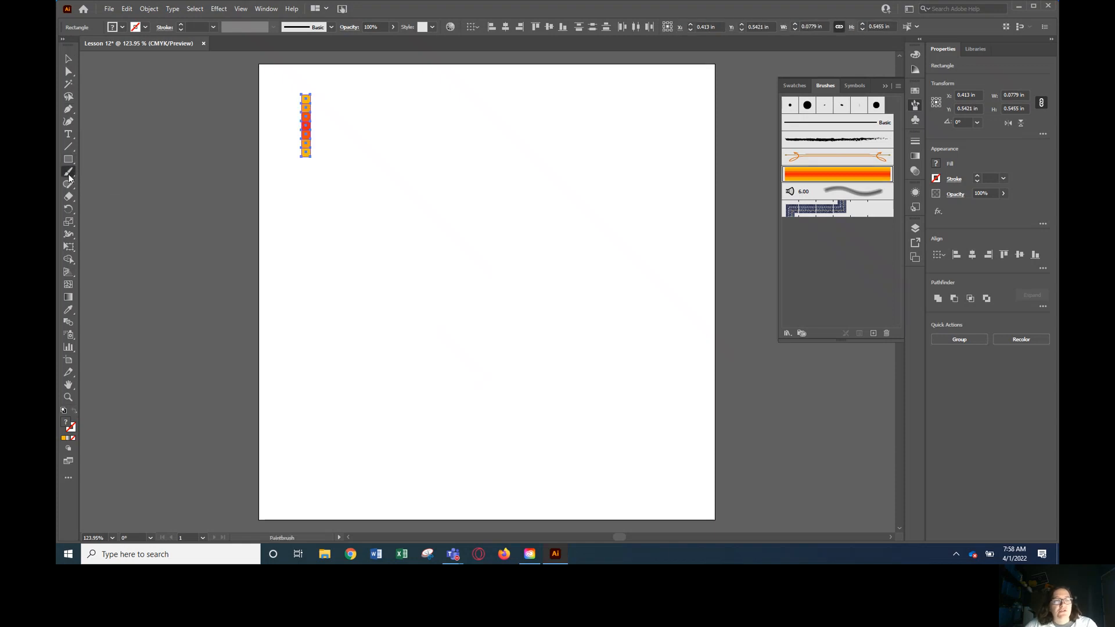
click(68, 59)
click(221, 143)
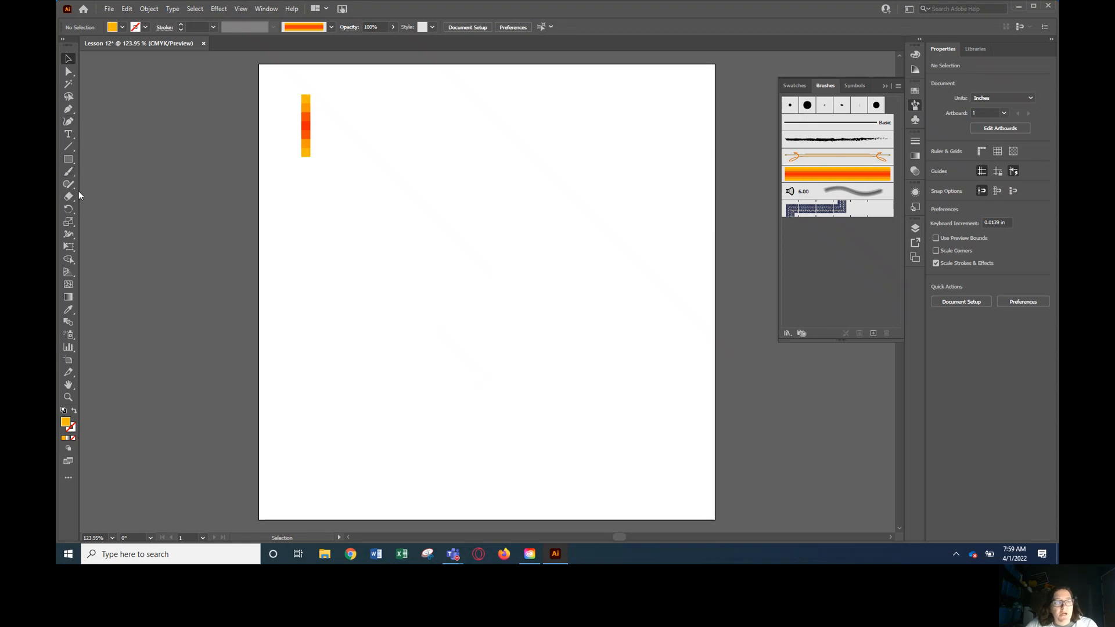
click(69, 172)
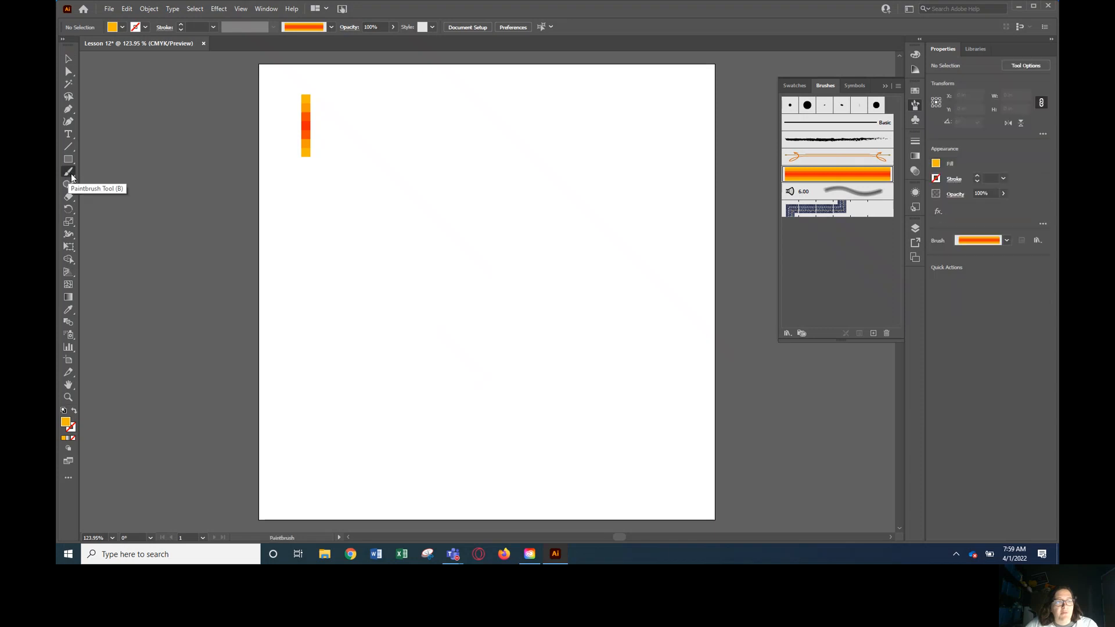
mouse_move(296, 234)
mouse_down()
mouse_move(426, 157)
mouse_move(498, 174)
mouse_move(496, 220)
mouse_move(431, 307)
mouse_move(384, 422)
mouse_move(464, 448)
mouse_move(678, 355)
mouse_up()
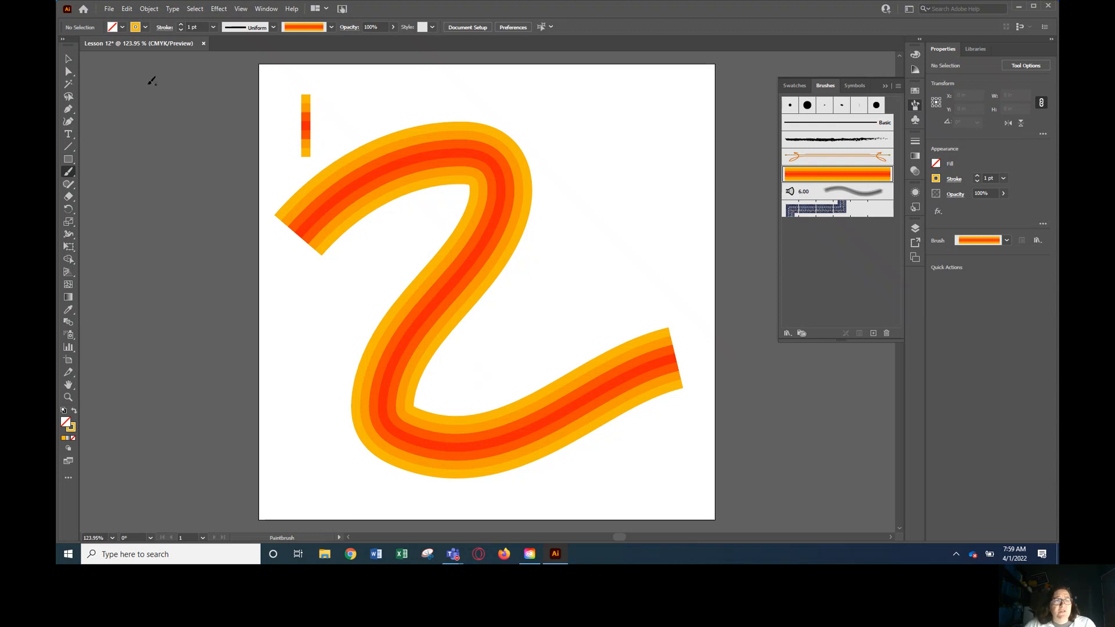
Try the brush at a 3 pt stroke weight with a short curved stroke near the artboard's upper-right corner, and delete that stroke
click(181, 24)
click(182, 24)
mouse_move(591, 125)
mouse_down()
mouse_move(629, 124)
mouse_move(606, 181)
mouse_move(664, 217)
mouse_up()
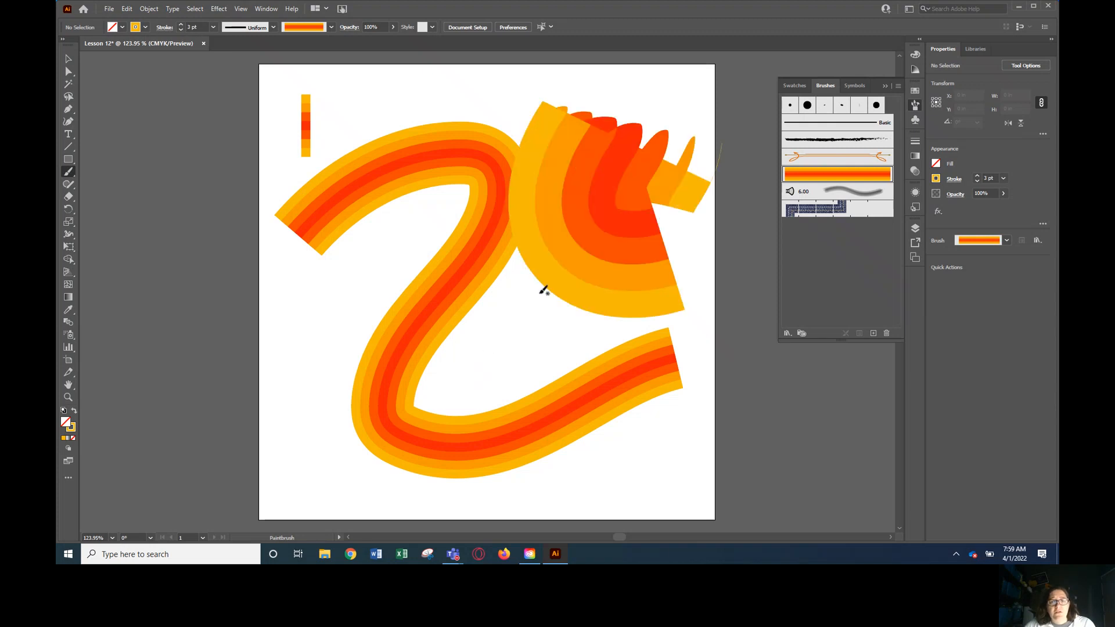
click(68, 59)
click(663, 217)
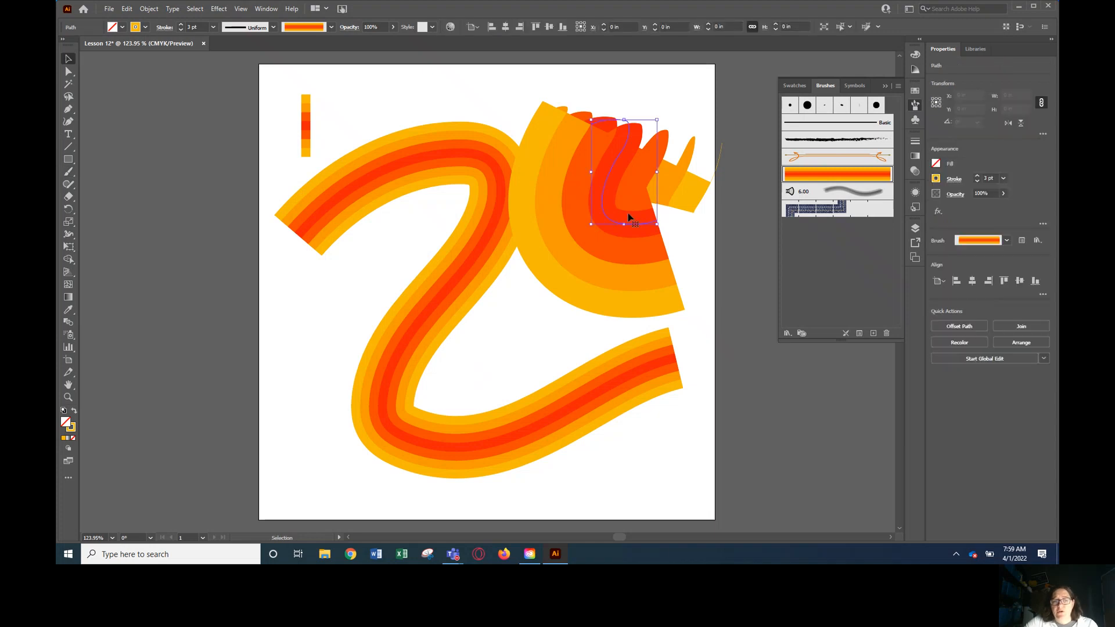
key(Delete)
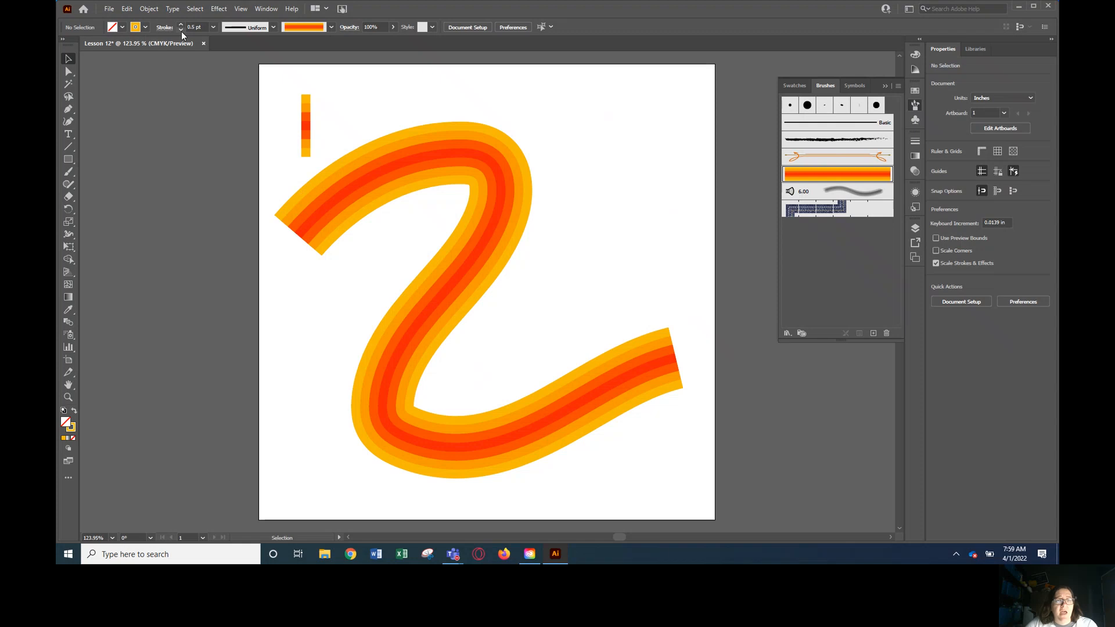
Try the brush at a 0.5 pt stroke weight with a diagonal stroke running past the artboard's right edge, and delete that stroke
click(68, 171)
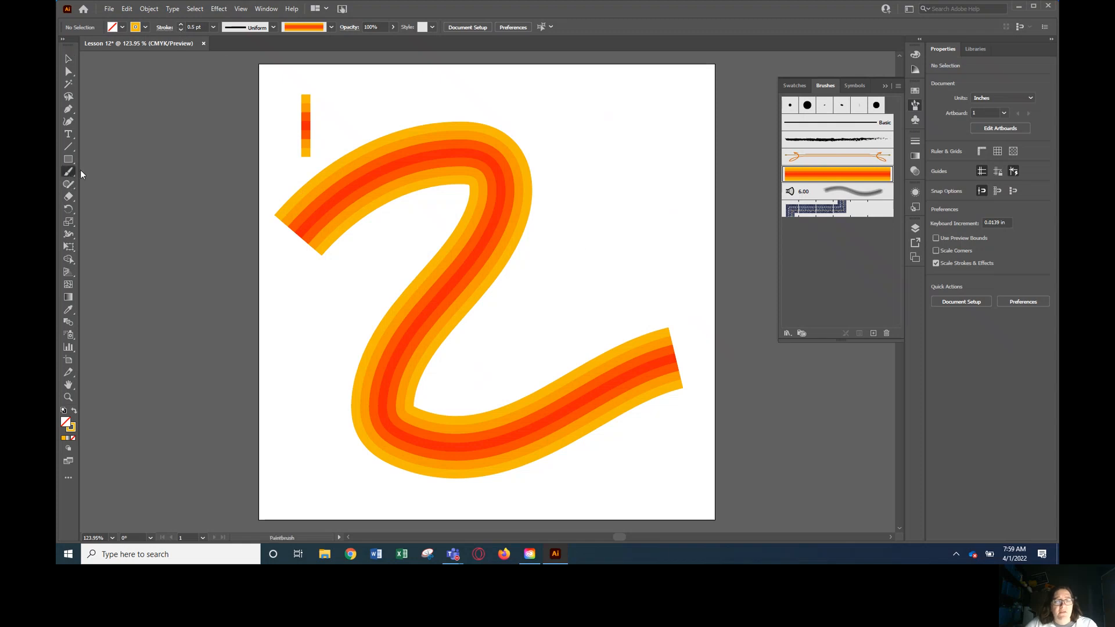
drag(558, 269, 754, 134)
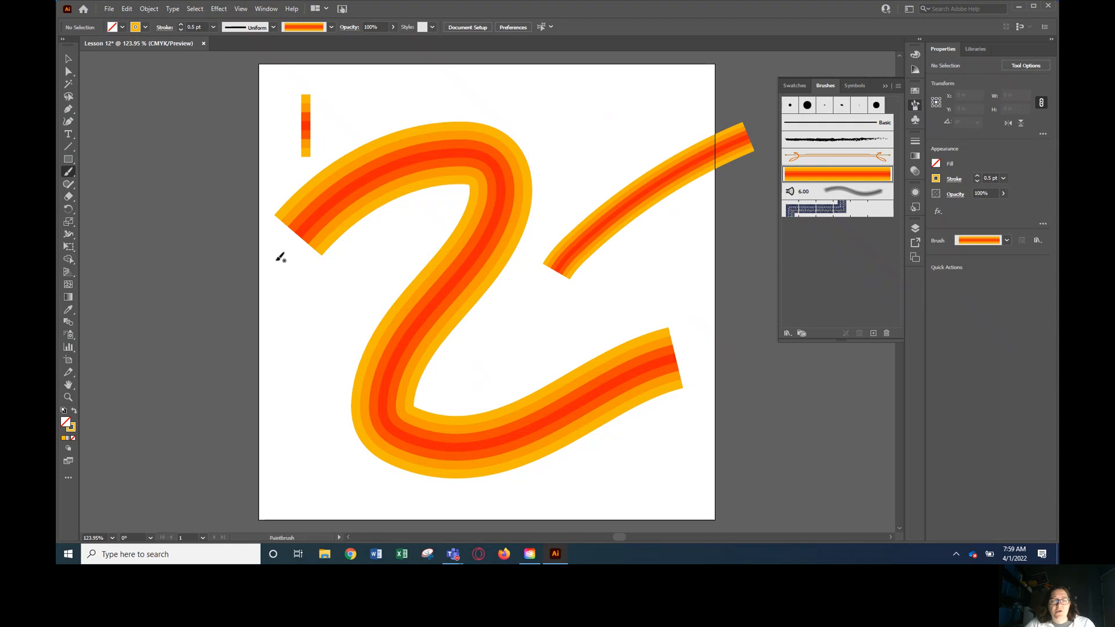
click(68, 59)
click(671, 194)
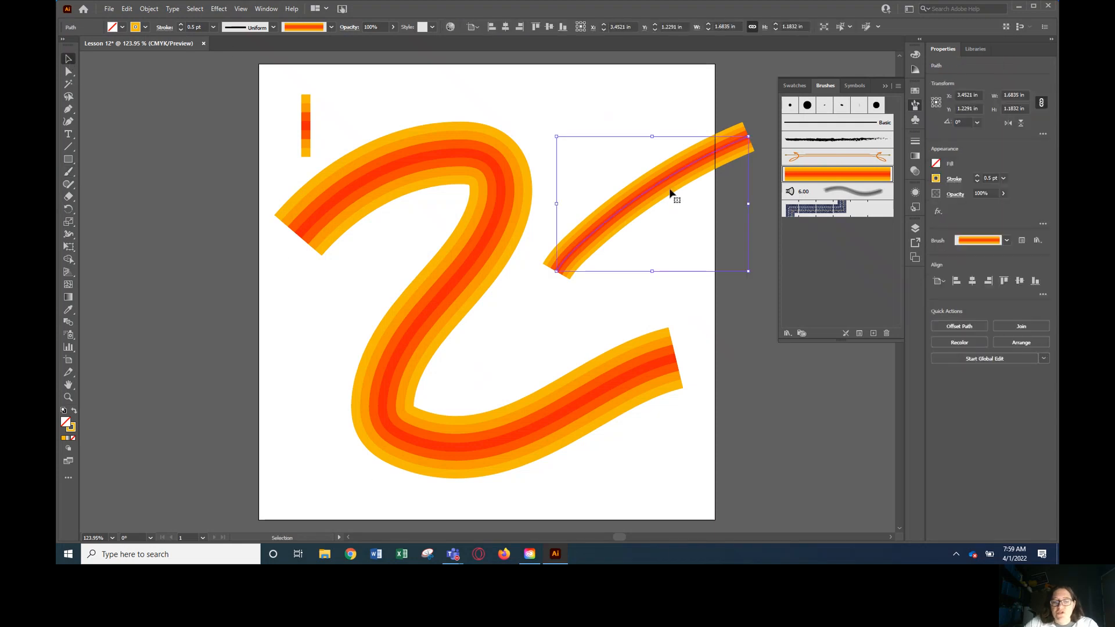
key(Delete)
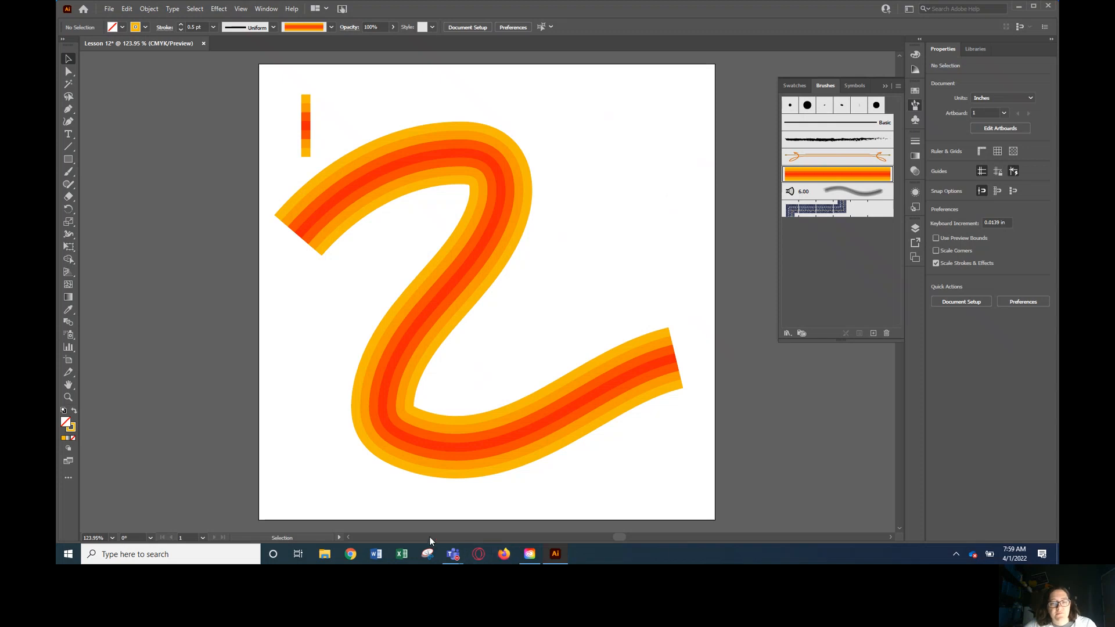
mouse_move(454, 561)
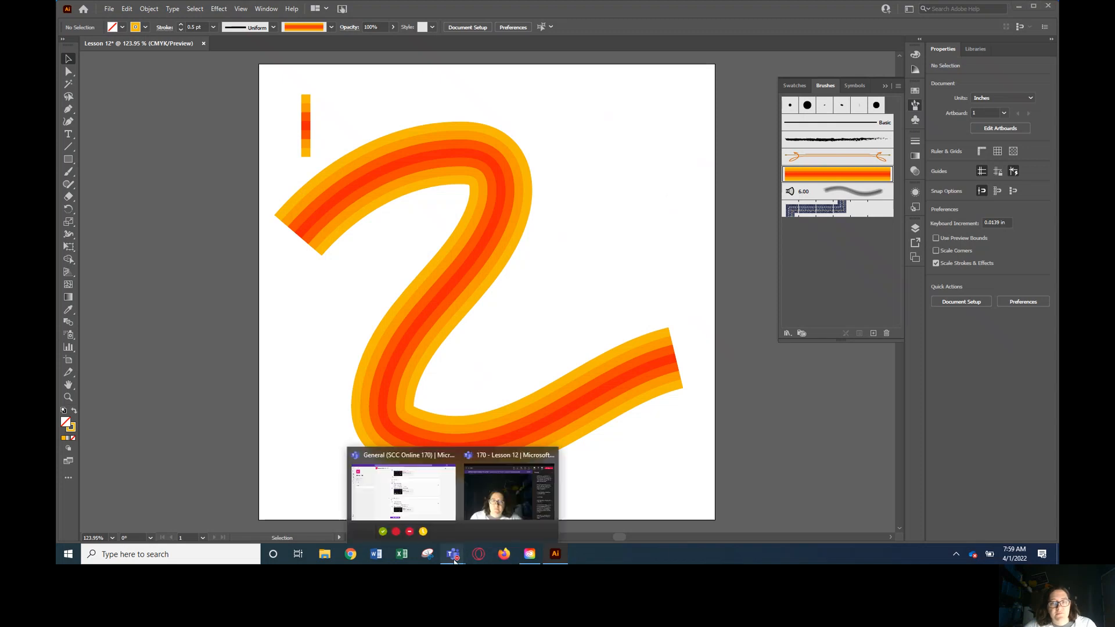
click(519, 494)
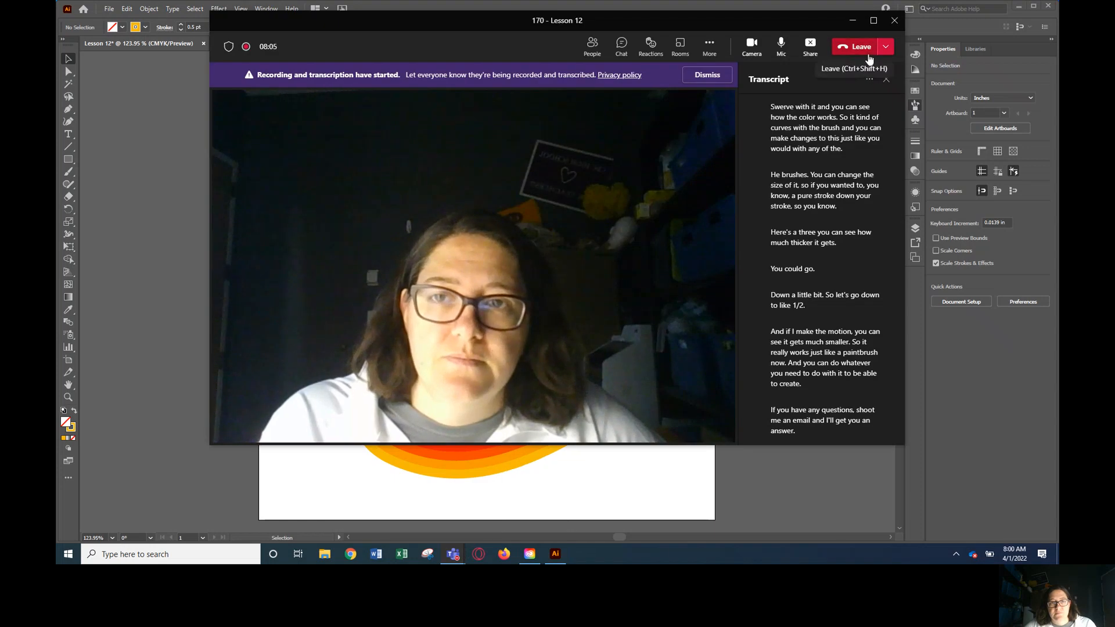